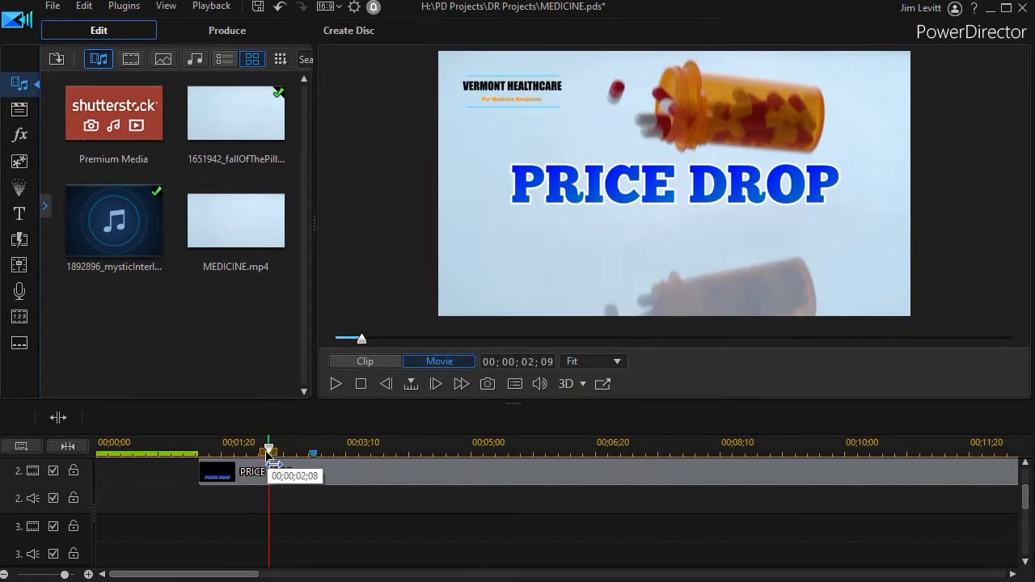
Play the movie preview from the beginning of the timeline and pause it
{"action": "left_click_drag", "start_coordinate": [274, 459], "coordinate": [42, 451]}
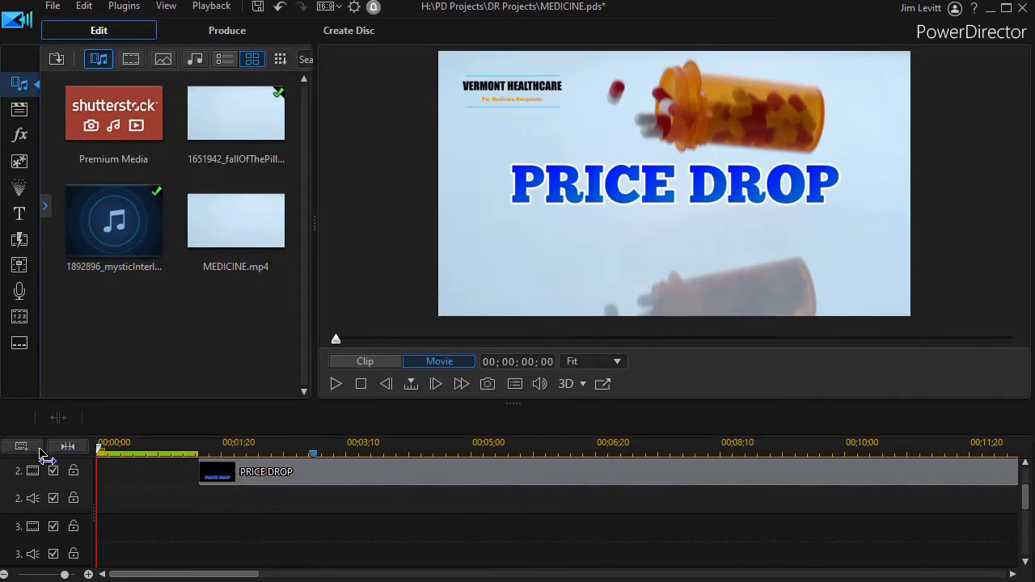
{"action": "left_click", "coordinate": [334, 385]}
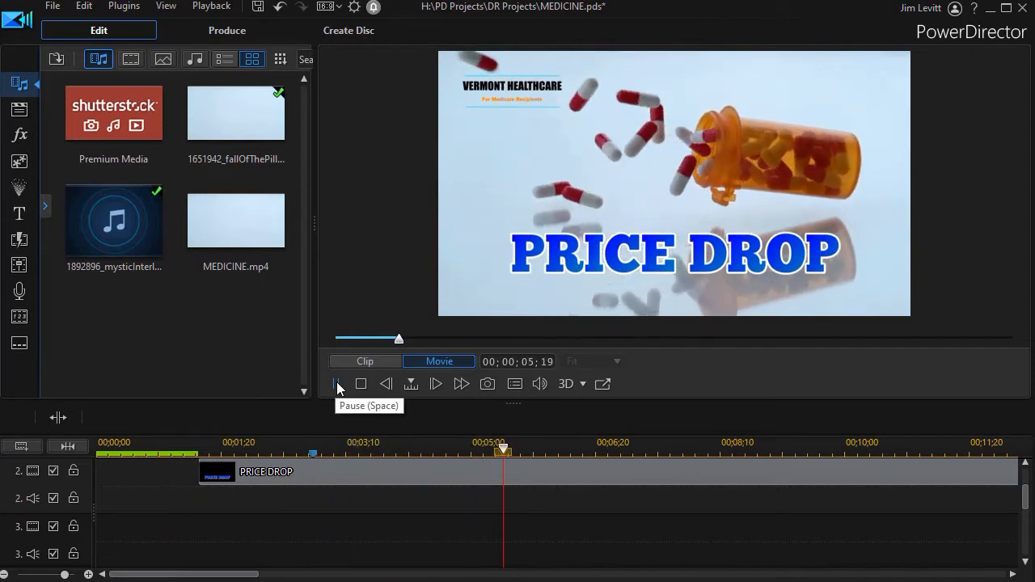
{"action": "left_click", "coordinate": [337, 383]}
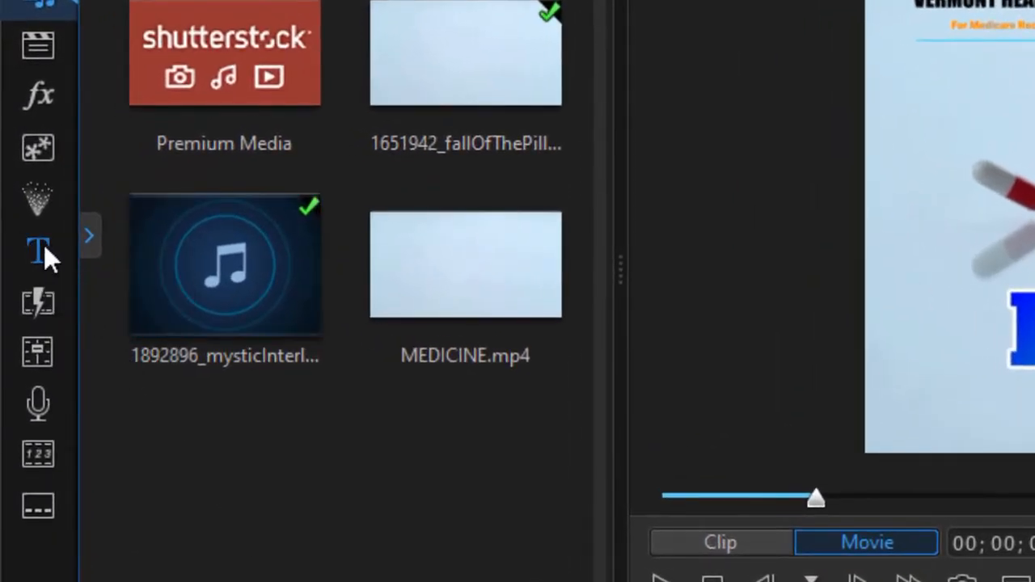
Add the Default text-only title to video track 3, starting at the timeline marker at 00;00;02;27
{"action": "left_click", "coordinate": [42, 250]}
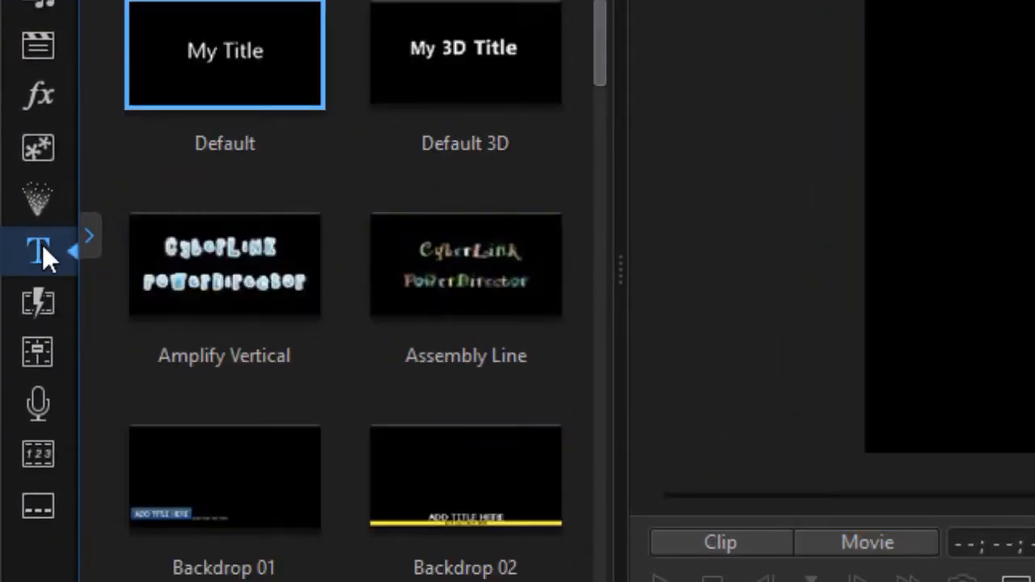
{"action": "left_click_drag", "start_coordinate": [203, 46], "coordinate": [314, 549]}
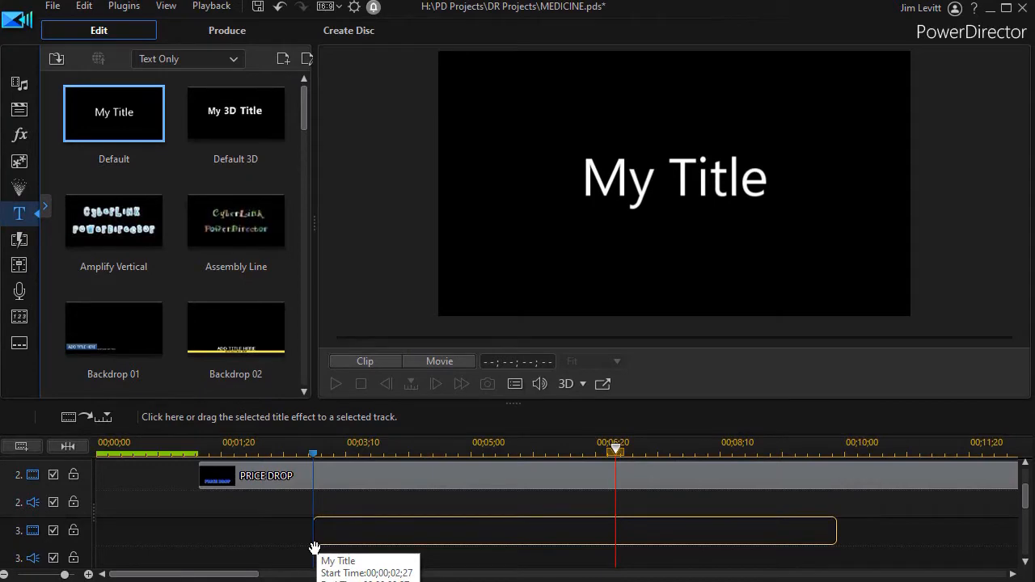
{"action": "left_click_drag", "start_coordinate": [314, 549], "coordinate": [314, 548]}
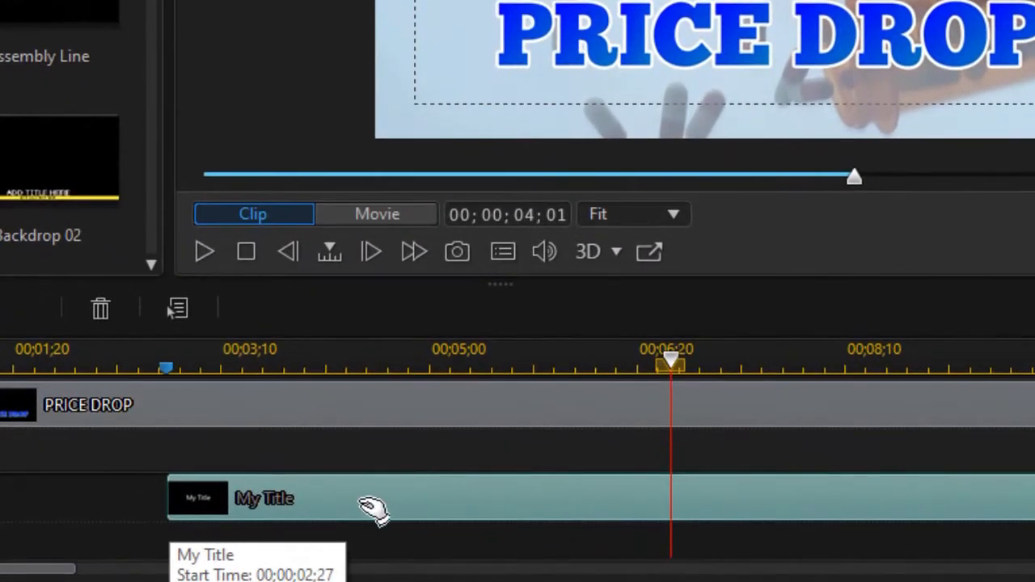
{"action": "scroll", "coordinate": [368, 509], "scroll_direction": "down", "scroll_amount": 1}
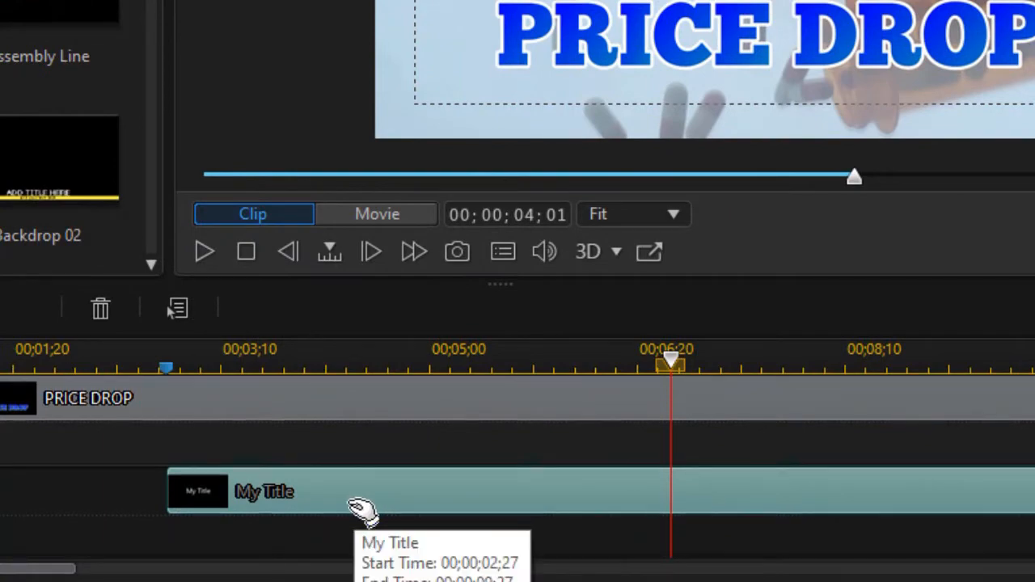
Open the My Title clip in the Title Designer and check its snapping, TV safe zone and grid line options
{"action": "double_click", "coordinate": [359, 506]}
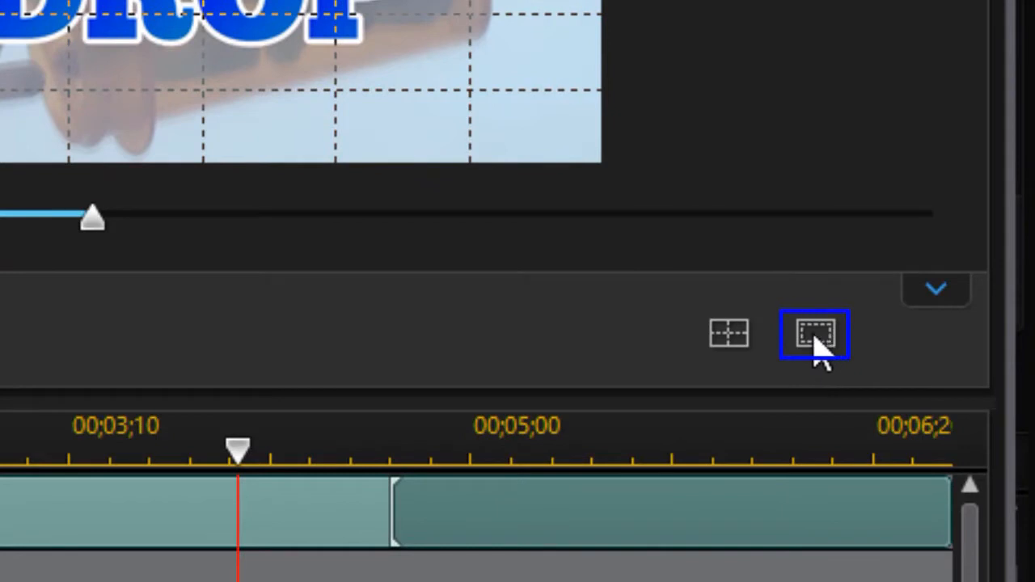
{"action": "left_click", "coordinate": [815, 340]}
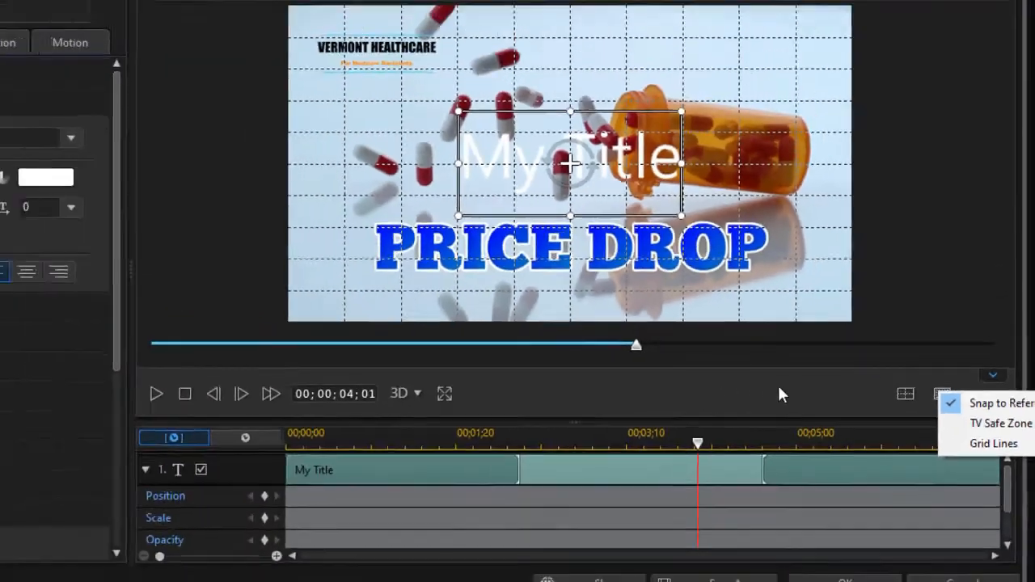
{"action": "left_click", "coordinate": [431, 319]}
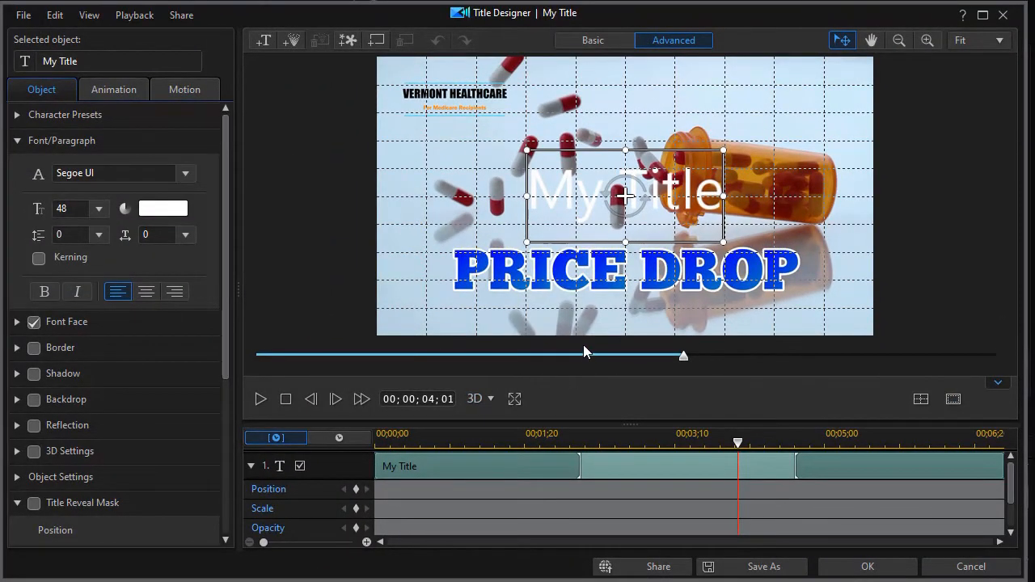
Set the font of the My Title text to Arial
{"action": "double_click", "coordinate": [565, 198]}
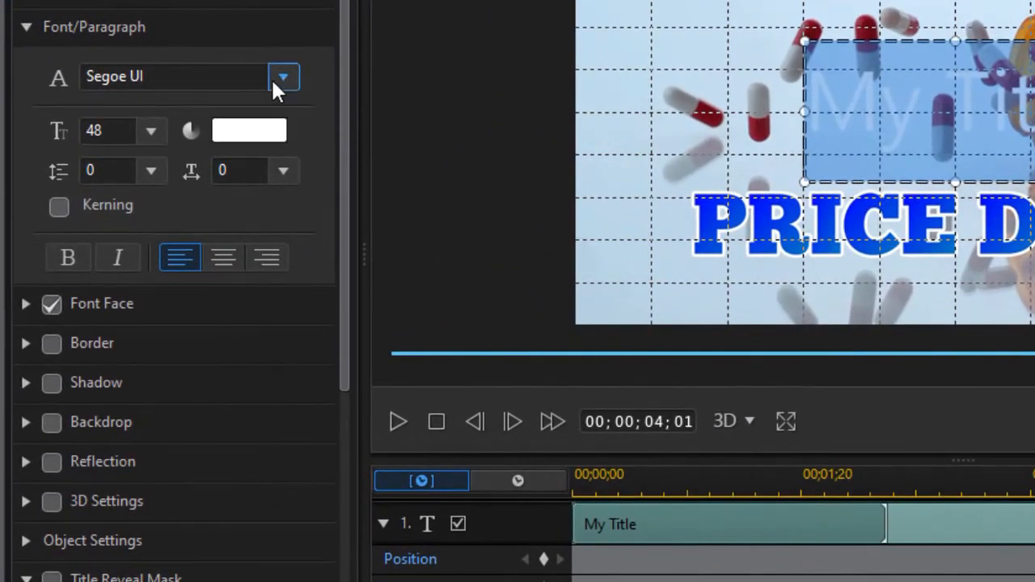
{"action": "left_click", "coordinate": [284, 77]}
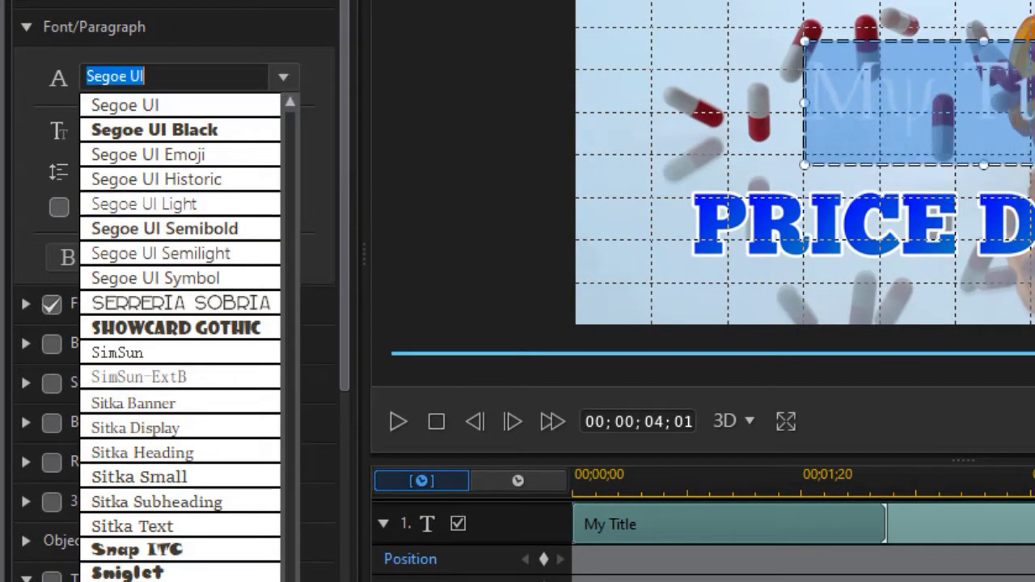
{"action": "scroll", "coordinate": [240, 478], "scroll_direction": "up", "scroll_amount": 20}
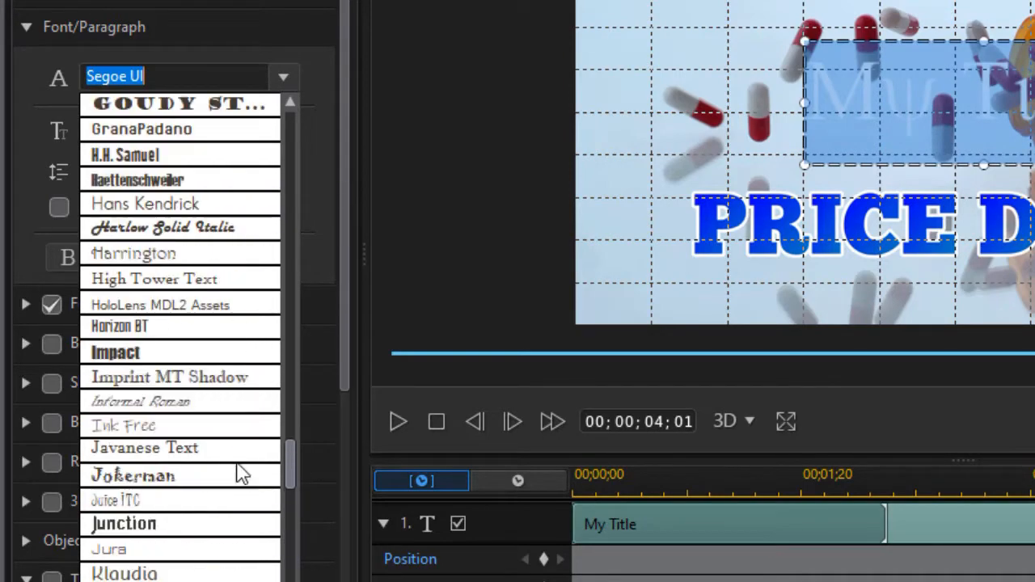
{"action": "scroll", "coordinate": [233, 398], "scroll_direction": "up", "scroll_amount": 20}
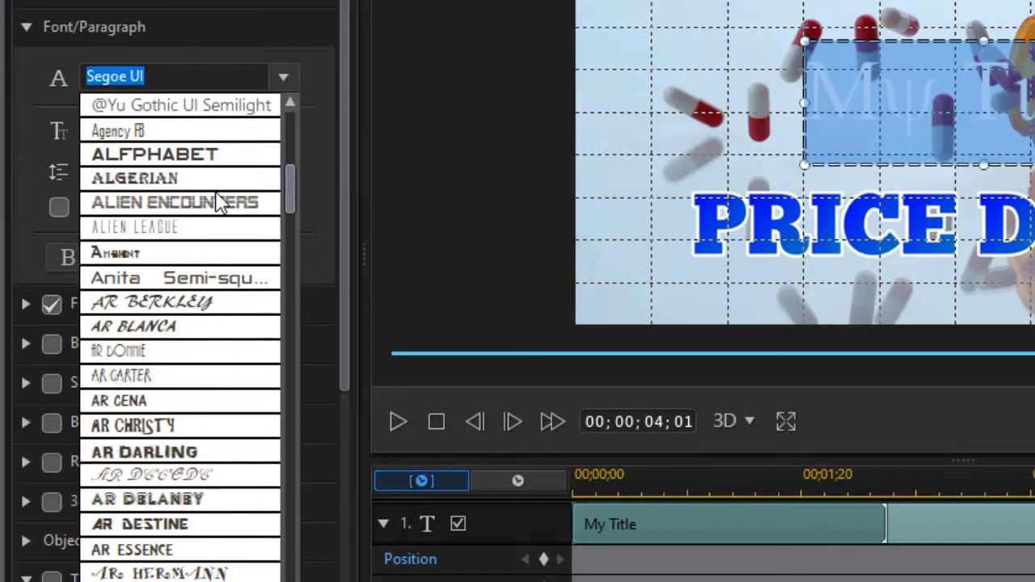
{"action": "scroll", "coordinate": [219, 204], "scroll_direction": "down", "scroll_amount": 1}
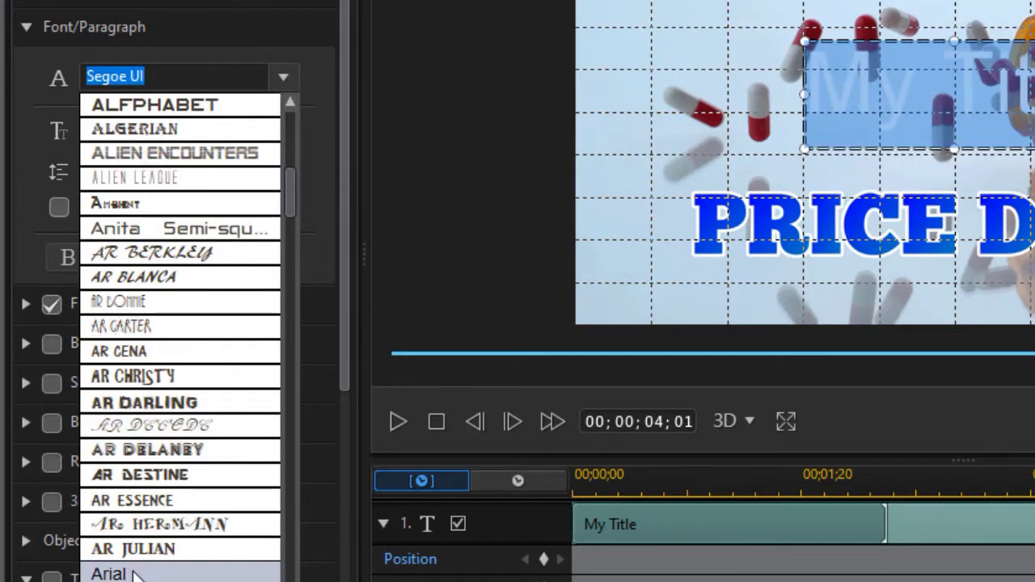
{"action": "left_click", "coordinate": [129, 575]}
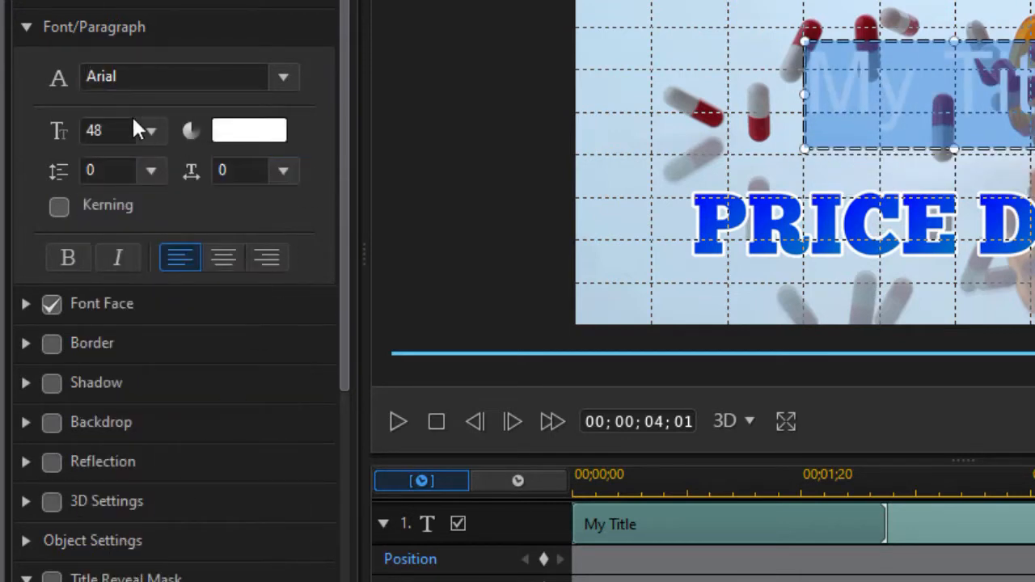
Set the title text size to 28 and make it bold
{"action": "left_click", "coordinate": [151, 131]}
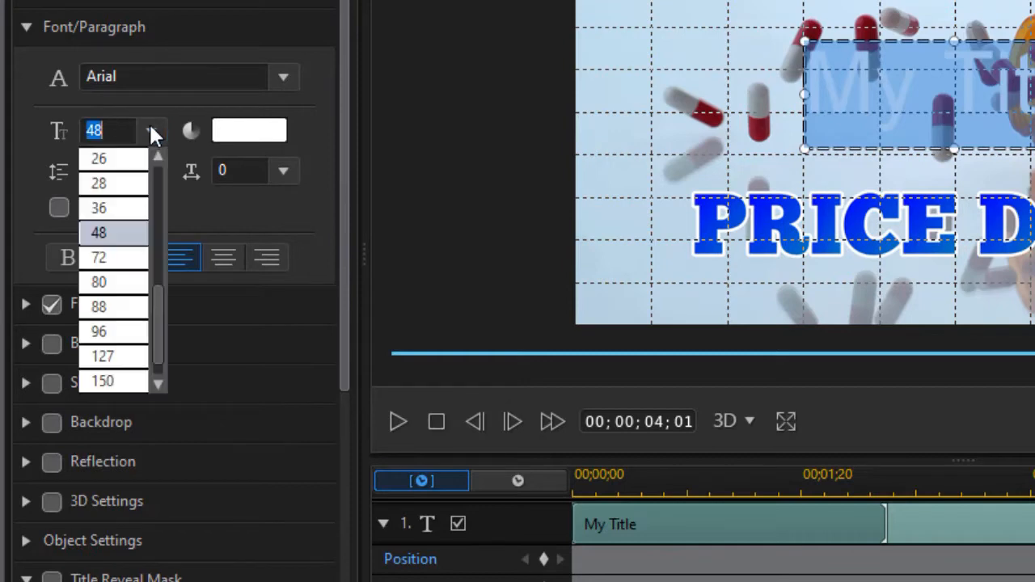
{"action": "left_click", "coordinate": [120, 184]}
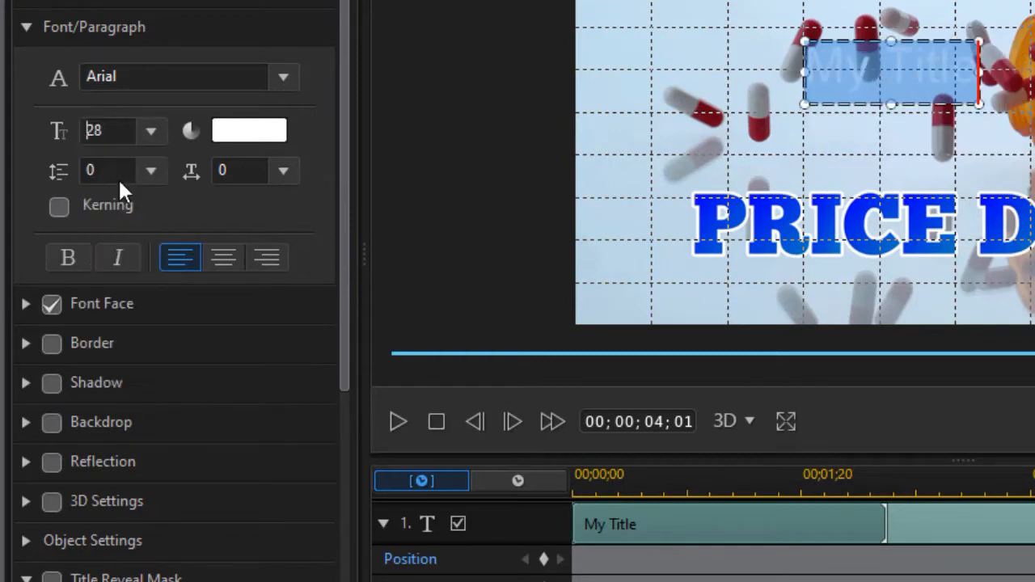
{"action": "left_click", "coordinate": [68, 257]}
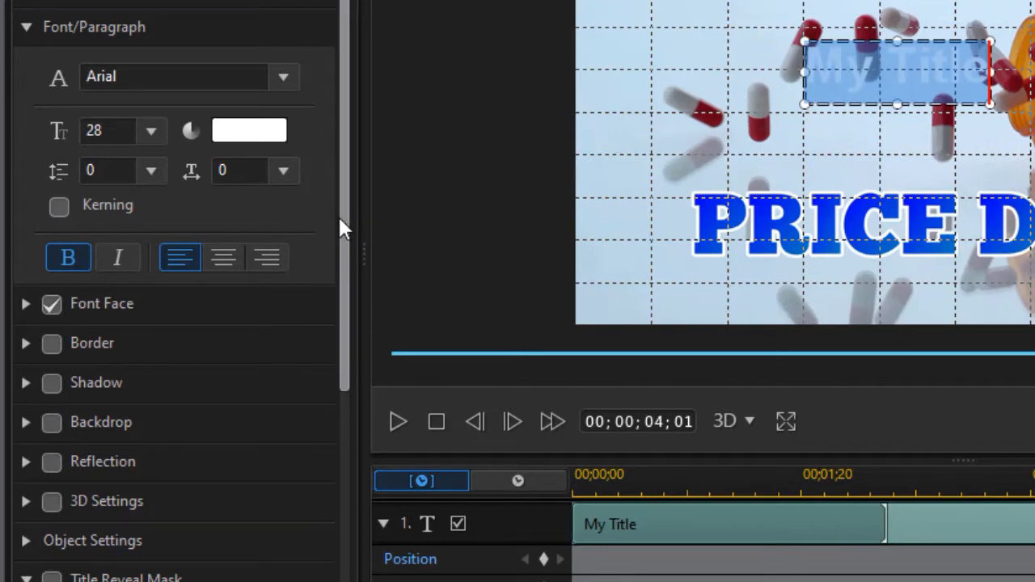
Enable a border on the title text with size 2 and a uniform black color
{"action": "left_click", "coordinate": [27, 28]}
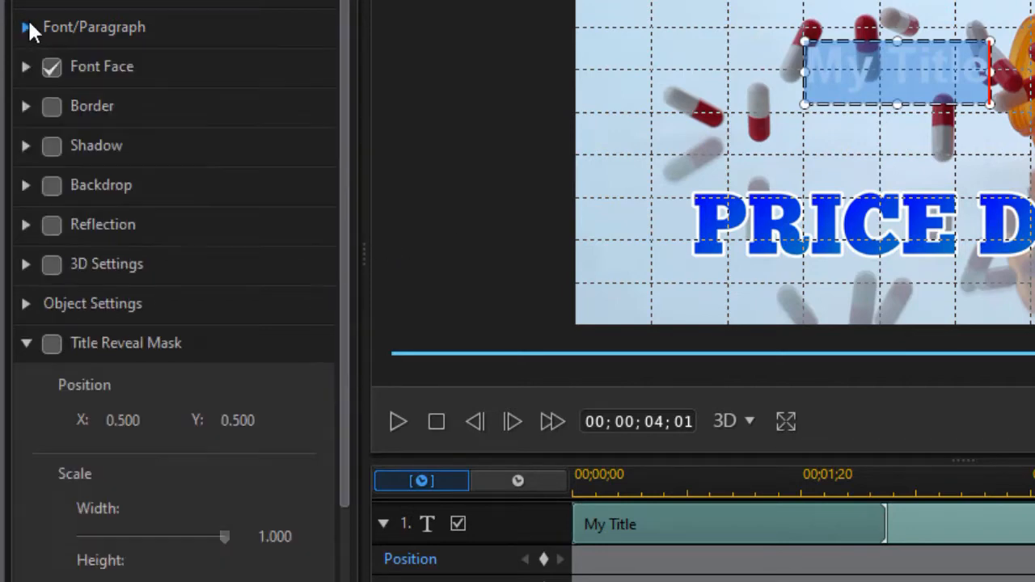
{"action": "left_click", "coordinate": [26, 106]}
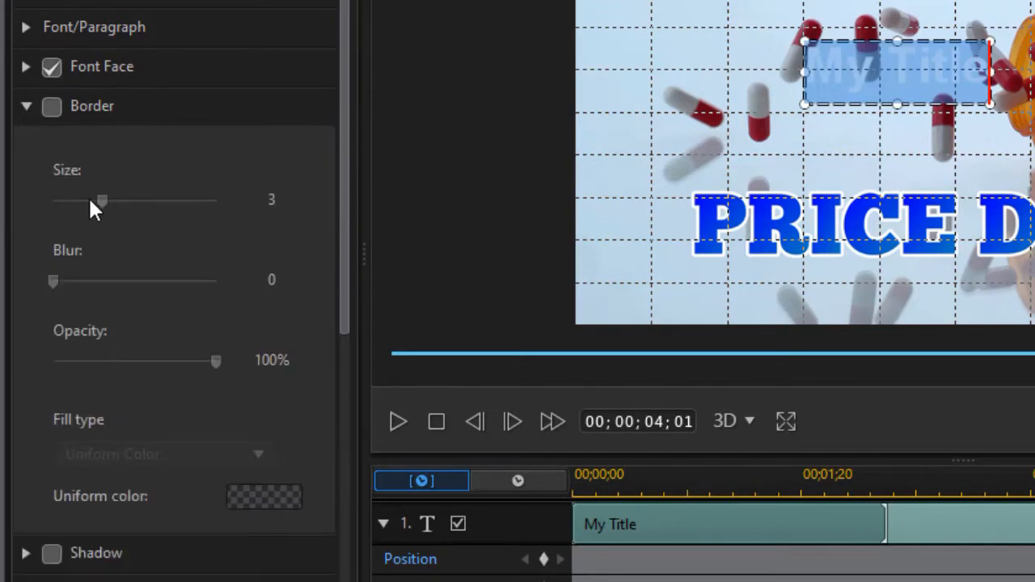
{"action": "left_click", "coordinate": [52, 106]}
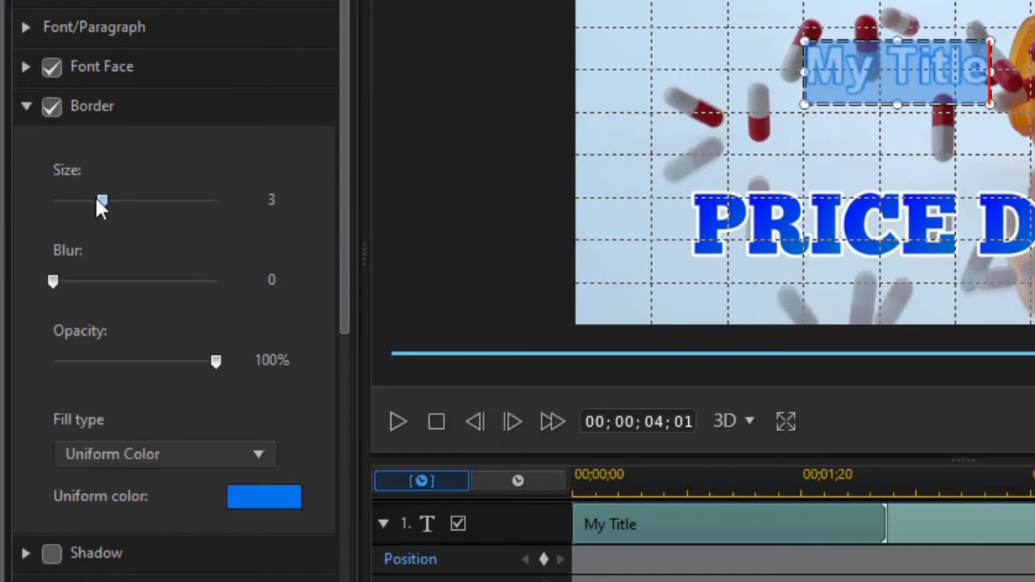
{"action": "left_click_drag", "start_coordinate": [102, 200], "coordinate": [90, 199]}
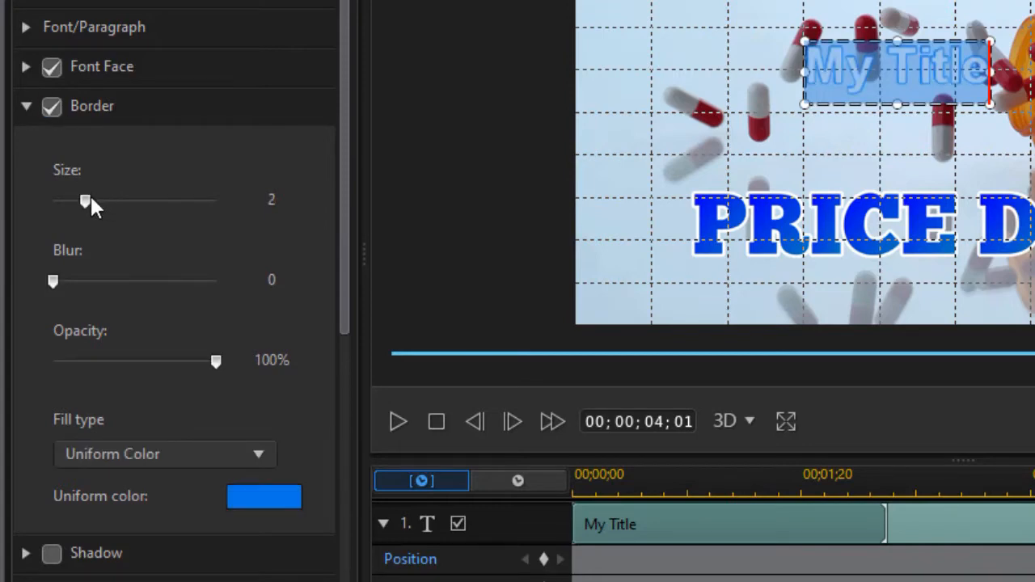
{"action": "left_click", "coordinate": [265, 498]}
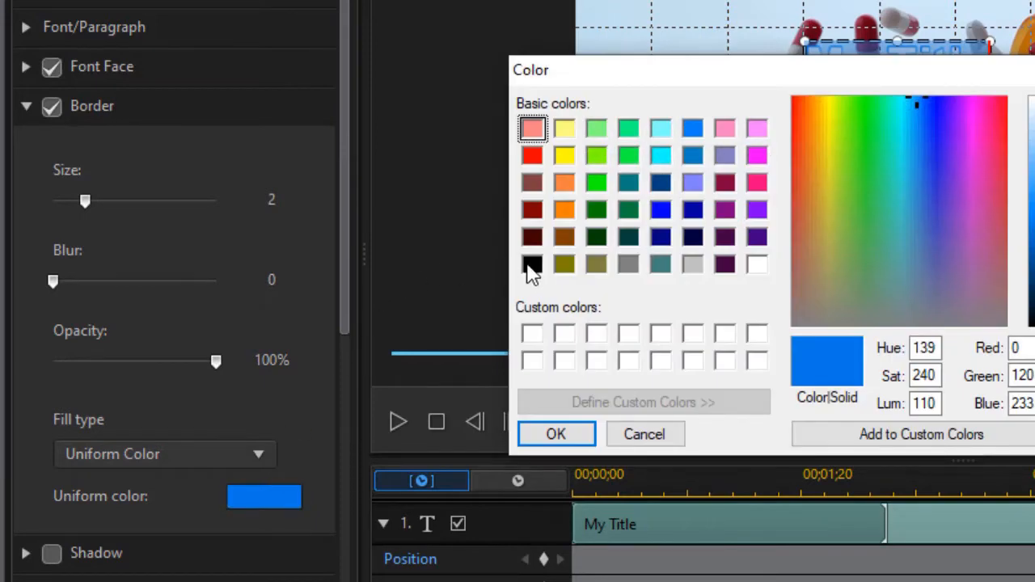
{"action": "left_click", "coordinate": [530, 267]}
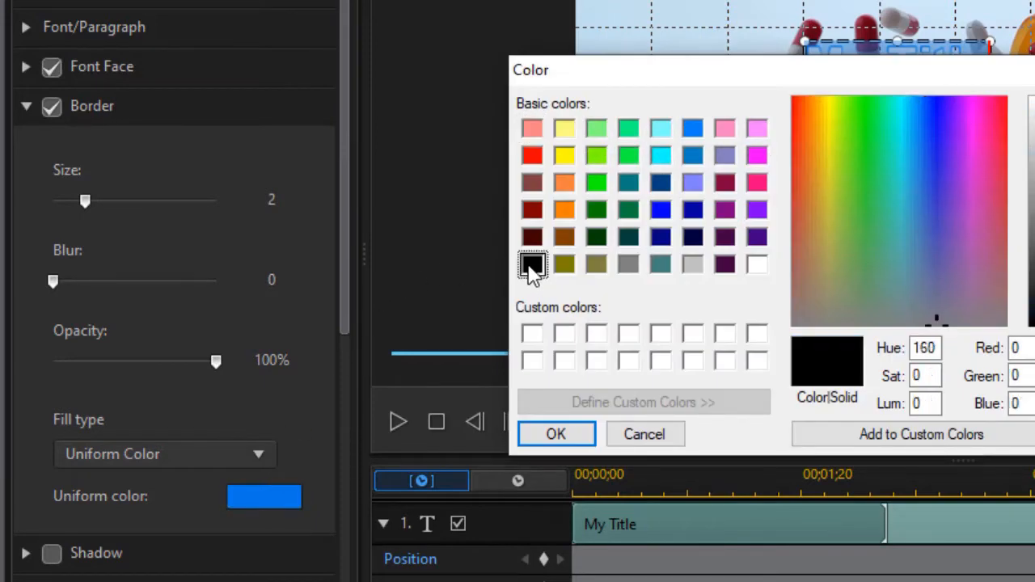
{"action": "left_click", "coordinate": [558, 435]}
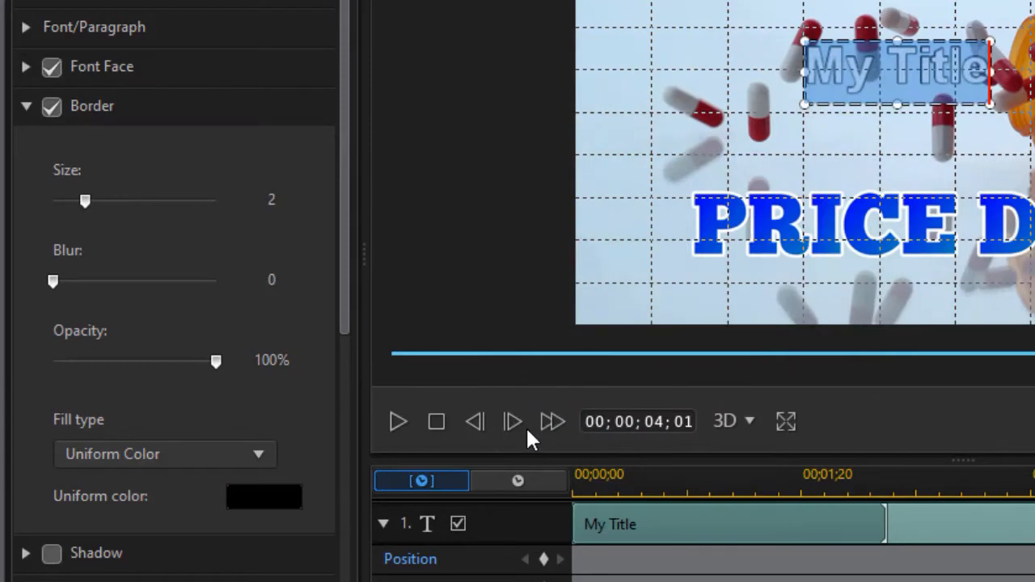
{"action": "left_click", "coordinate": [27, 107]}
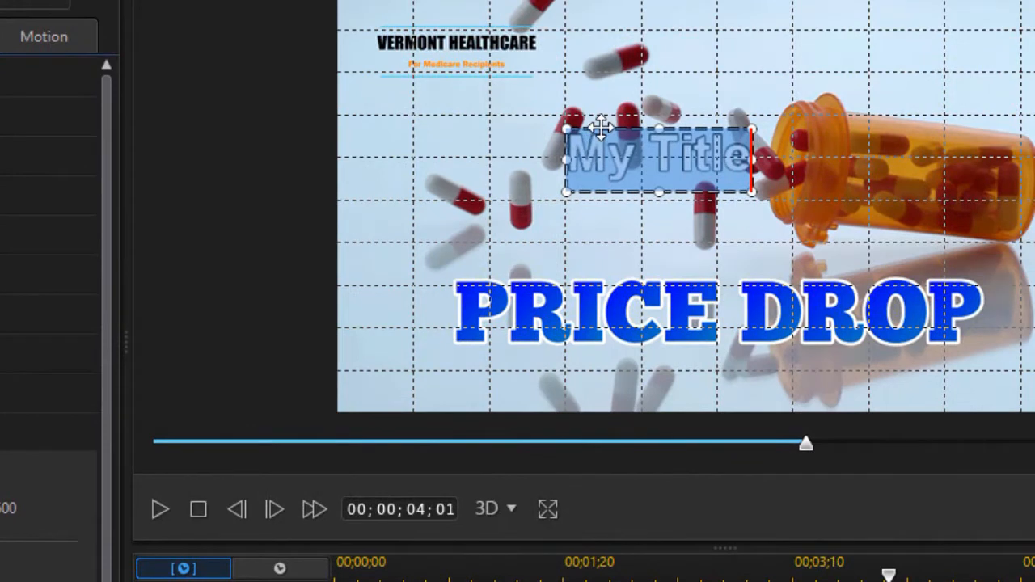
Move the title just above the left part of PRICE DROP and replace its text with "Keep your Doctor"
{"action": "left_click_drag", "start_coordinate": [600, 127], "coordinate": [516, 179]}
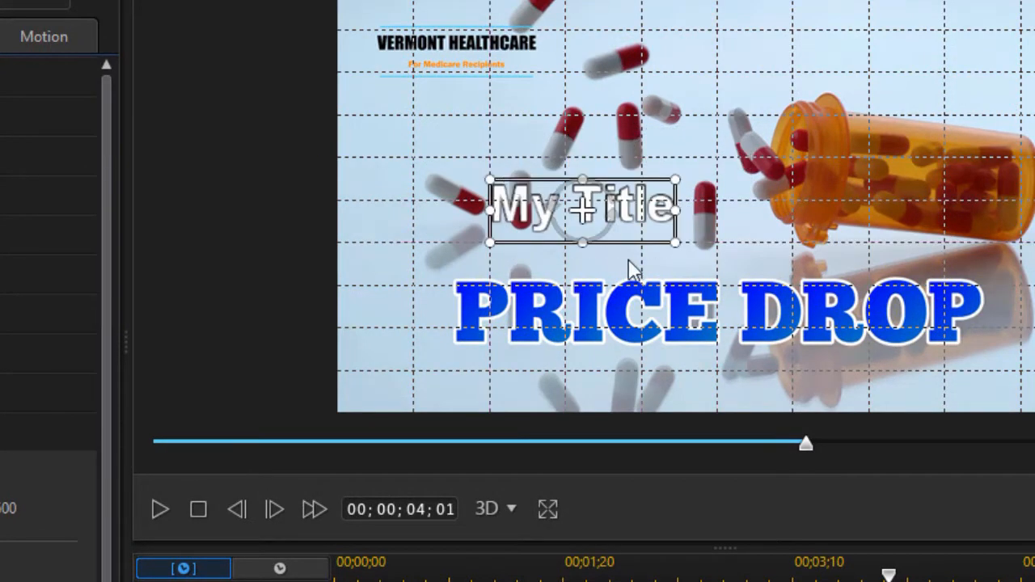
{"action": "left_click", "coordinate": [533, 213]}
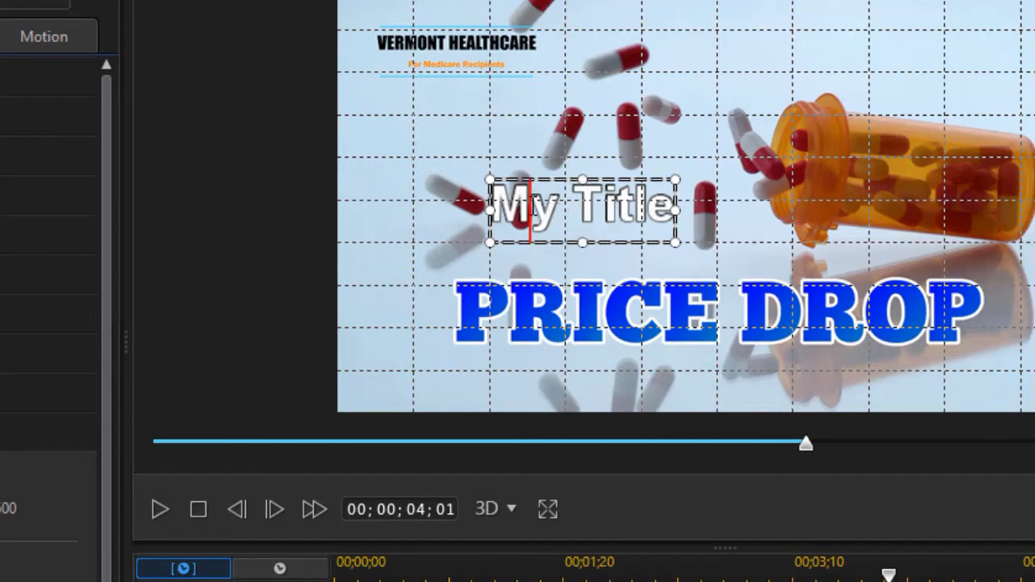
{"action": "key", "text": "ctrl+a"}
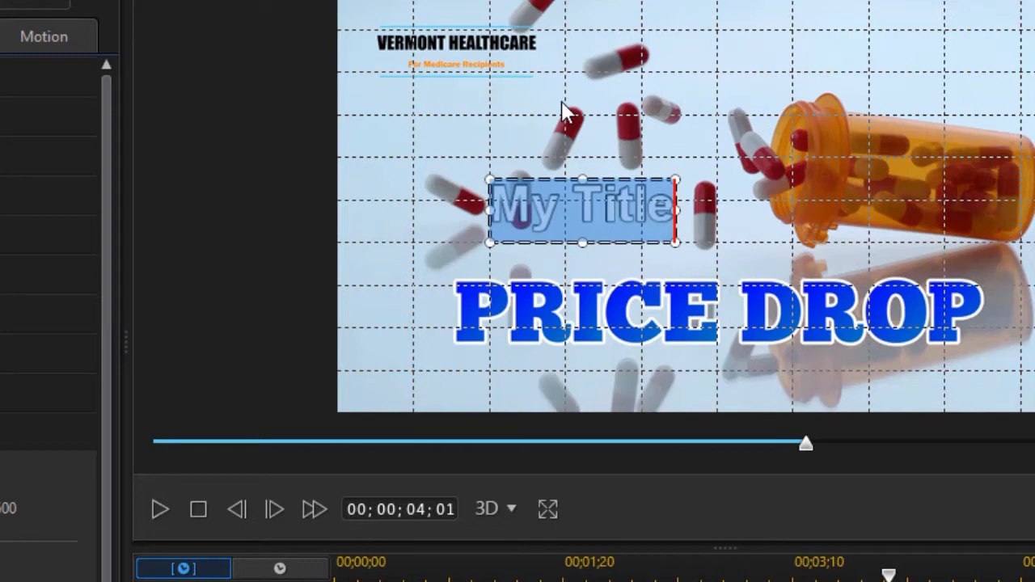
{"action": "type", "text": "Keep y"}
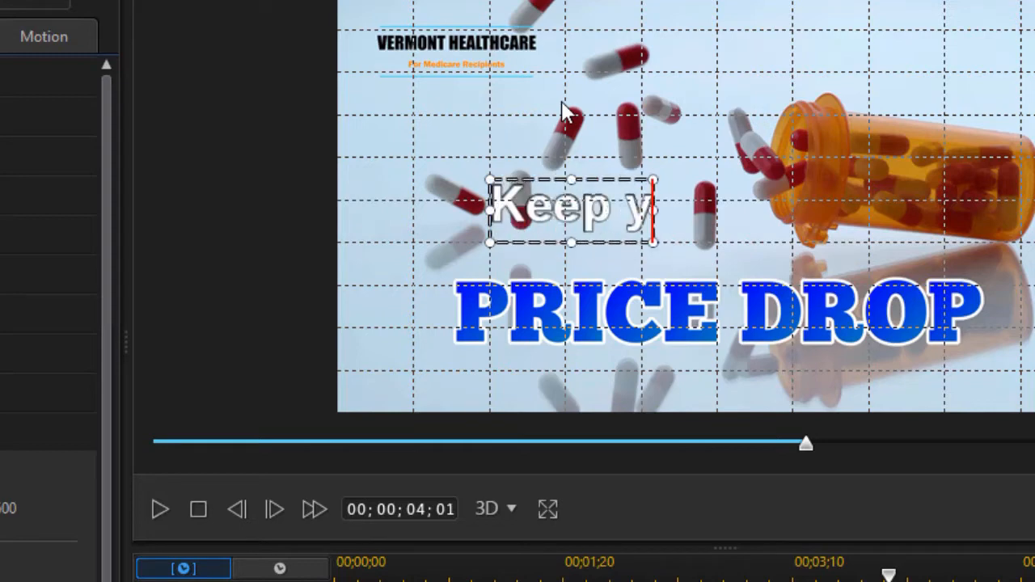
{"action": "type", "text": "our Doctor"}
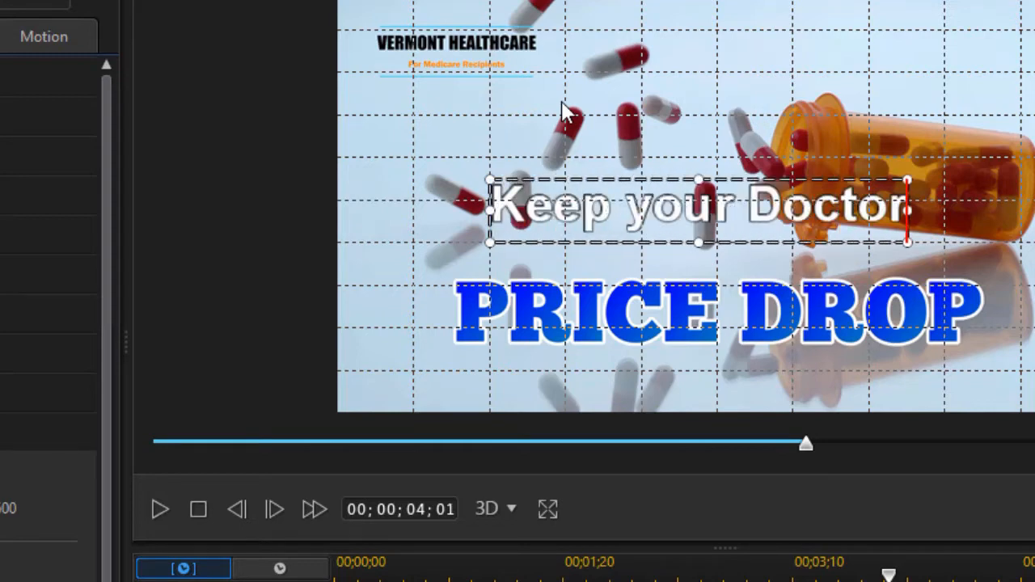
{"action": "left_click", "coordinate": [637, 102]}
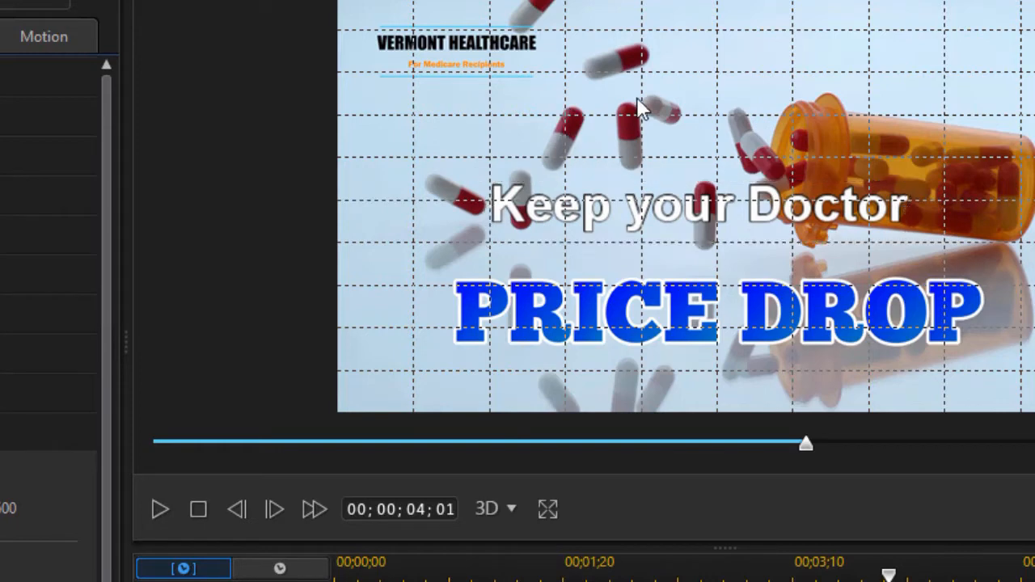
Add the text line "Dental available" above "Keep your Doctor" and align the left edges of the two lines
{"action": "left_click", "coordinate": [508, 127]}
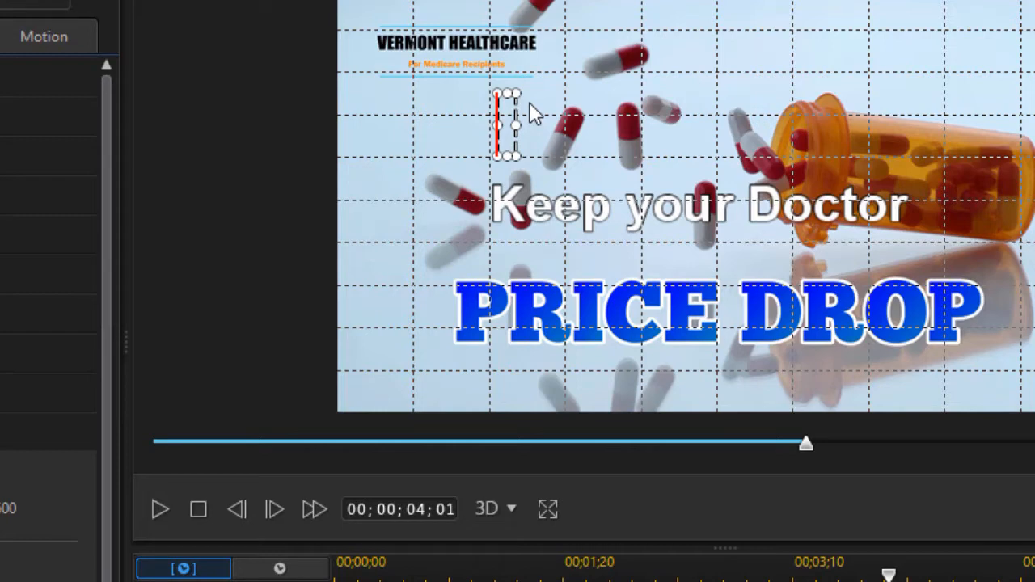
{"action": "type", "text": "Dental"}
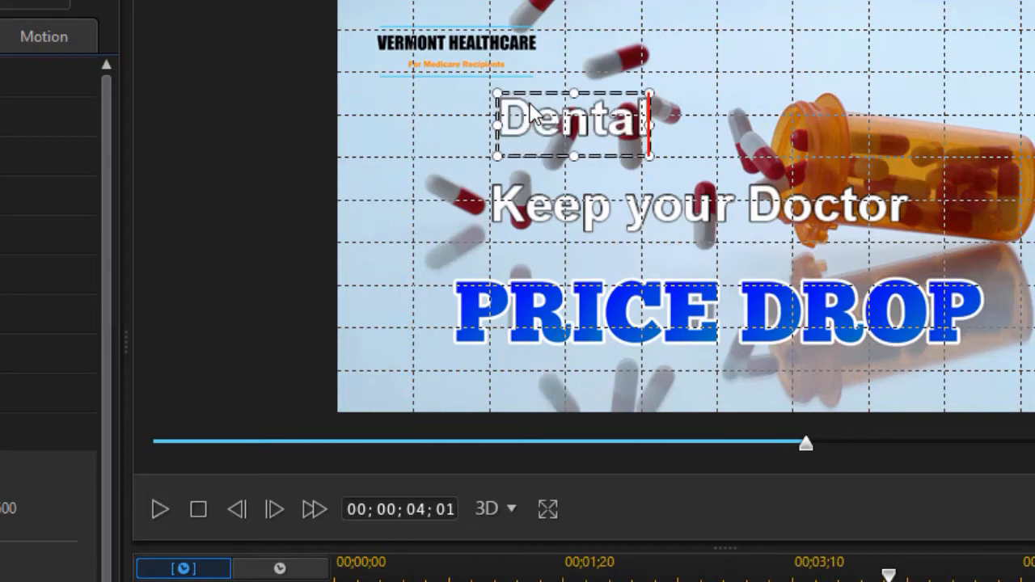
{"action": "type", "text": " available"}
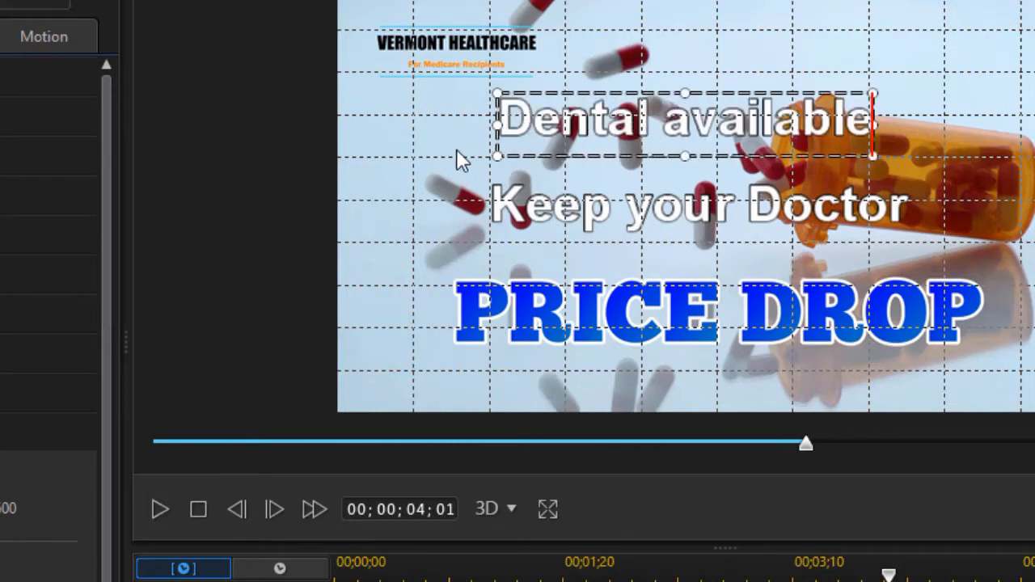
{"action": "left_click", "coordinate": [427, 154]}
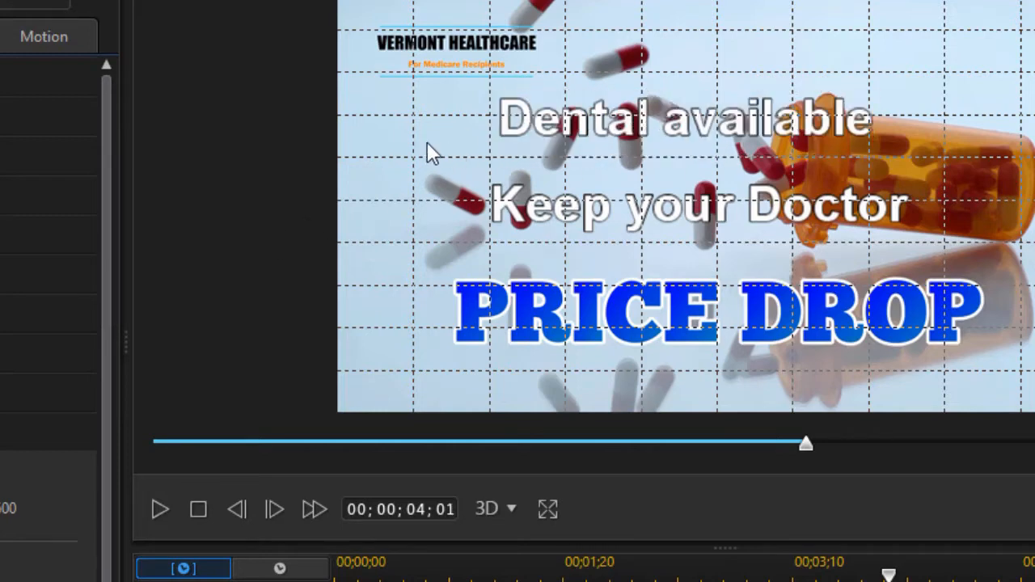
{"action": "double_click", "coordinate": [644, 114]}
{"action": "left_click_drag", "start_coordinate": [617, 91], "coordinate": [589, 93]}
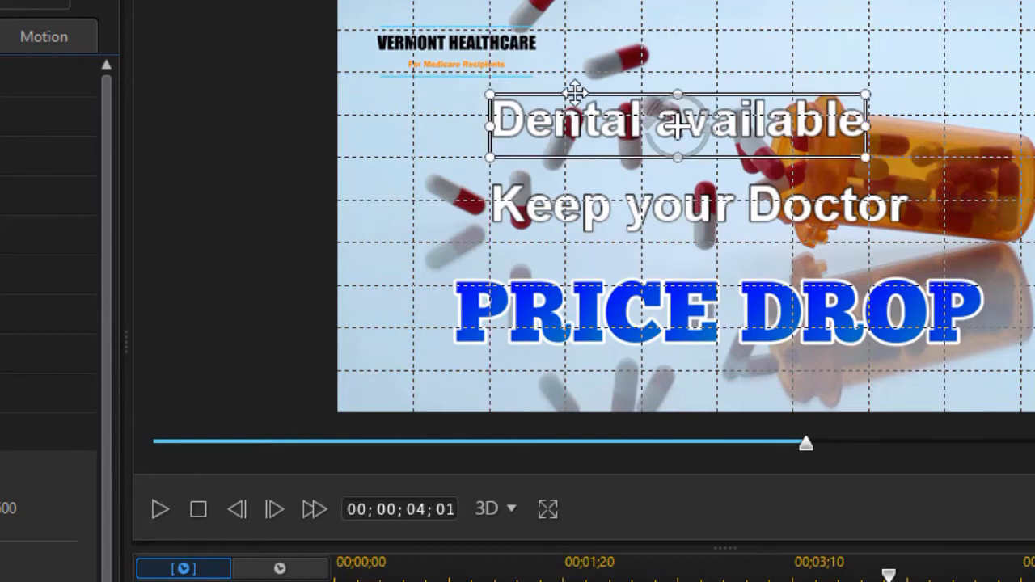
{"action": "left_click", "coordinate": [397, 187]}
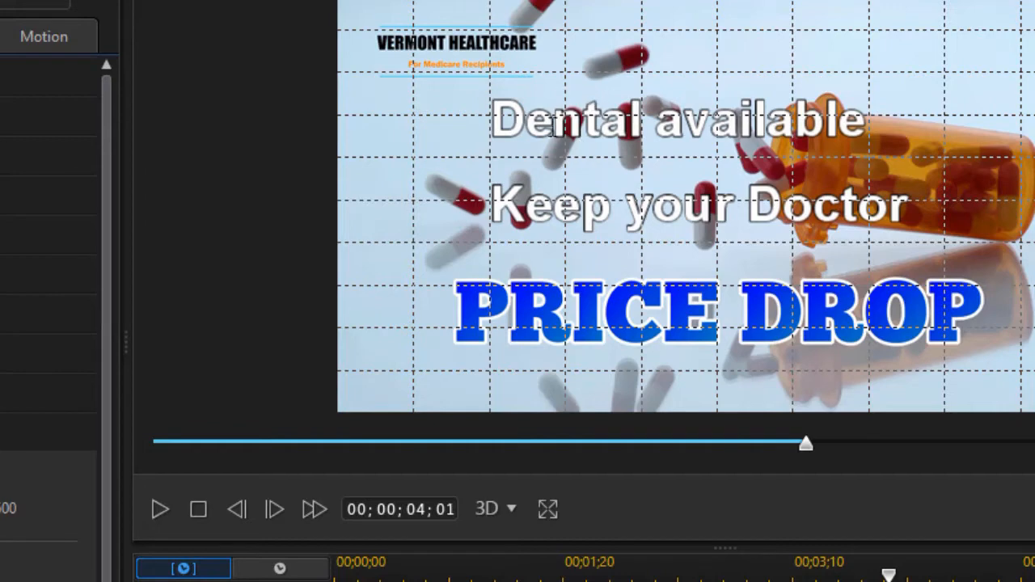
Enable the title reveal mask for the "Dental available" text and turn off its Maintain aspect ratio option
{"action": "left_click", "coordinate": [558, 117]}
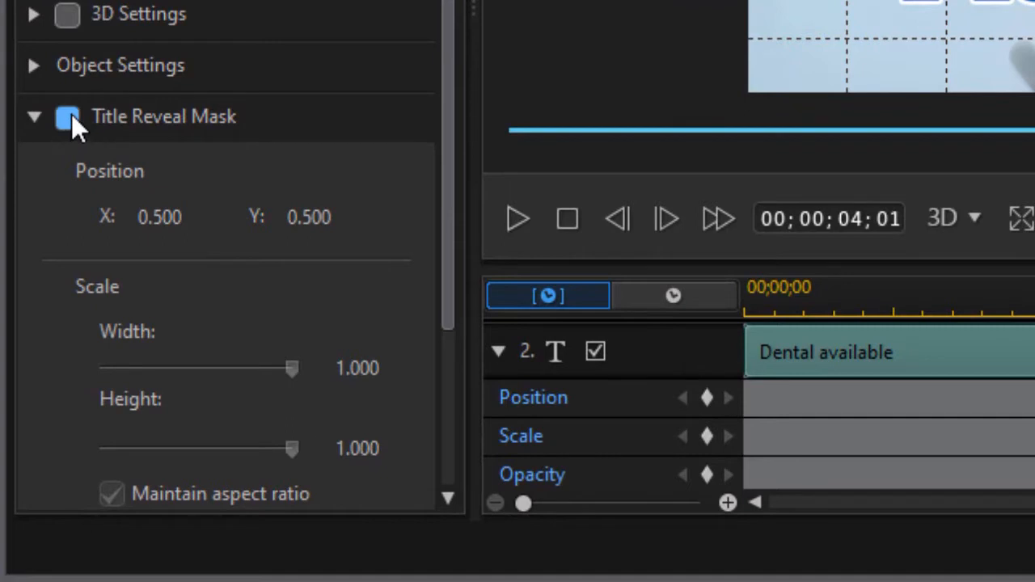
{"action": "left_click", "coordinate": [68, 119]}
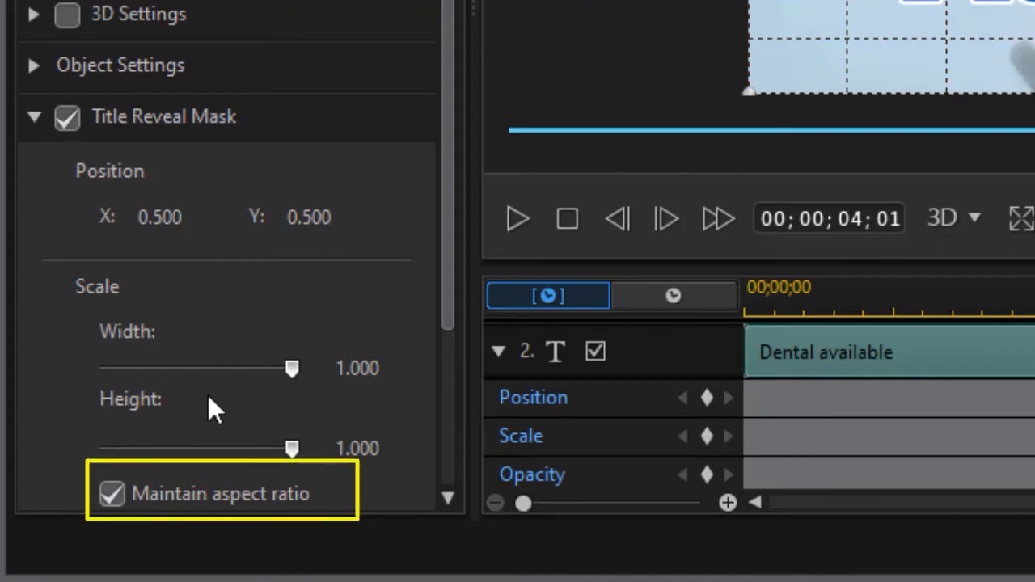
{"action": "left_click", "coordinate": [113, 502]}
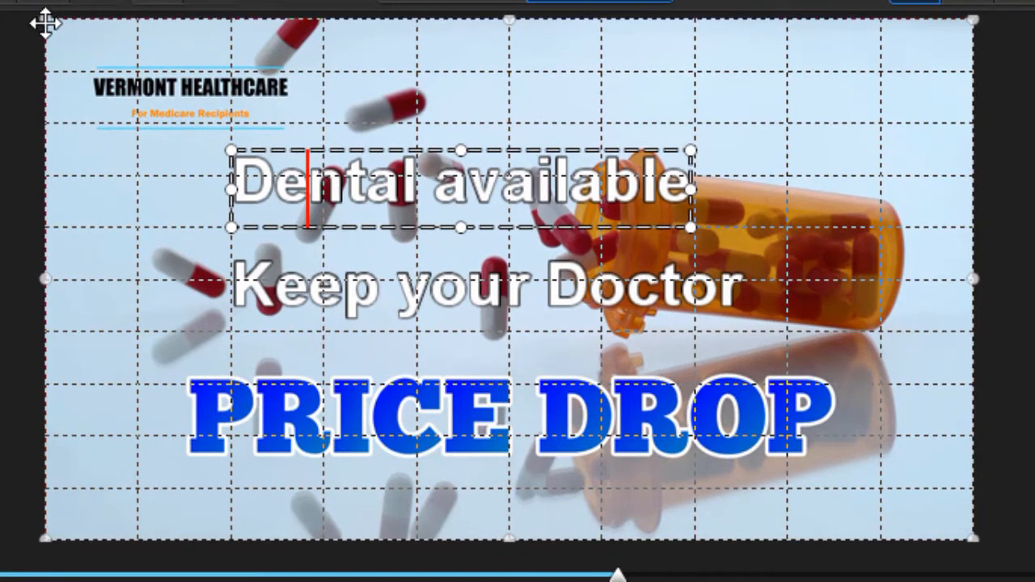
Shrink the reveal mask to a rectangle that closely surrounds only the "Dental available" line
{"action": "left_click_drag", "start_coordinate": [45, 24], "coordinate": [209, 134]}
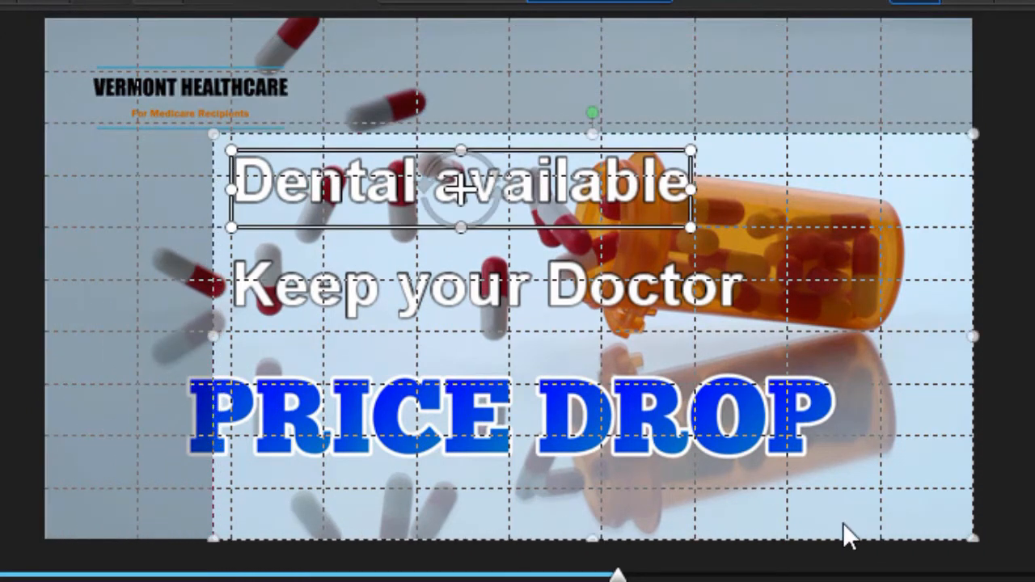
{"action": "left_click_drag", "start_coordinate": [971, 537], "coordinate": [745, 235]}
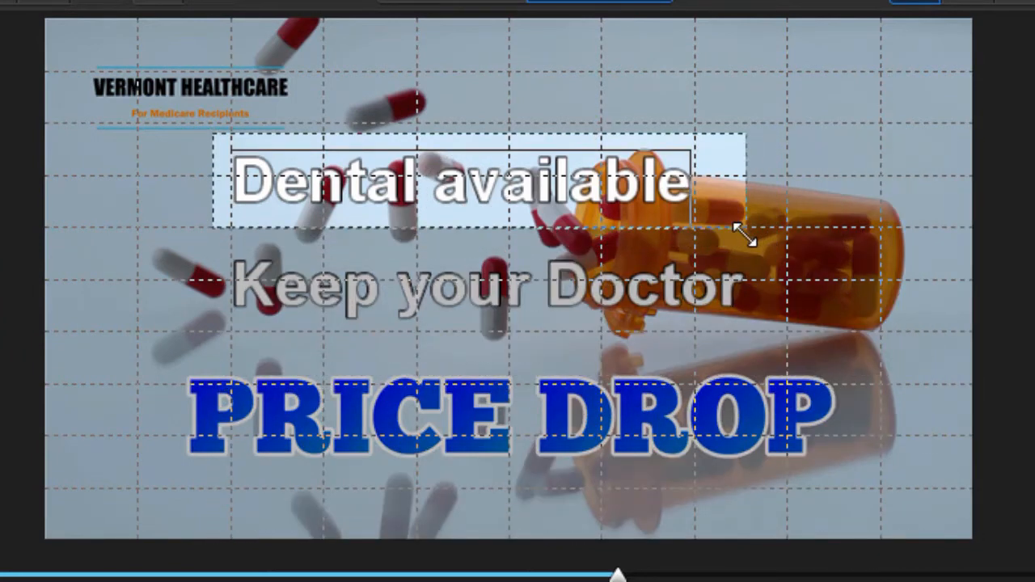
{"action": "left_click_drag", "start_coordinate": [744, 234], "coordinate": [745, 235]}
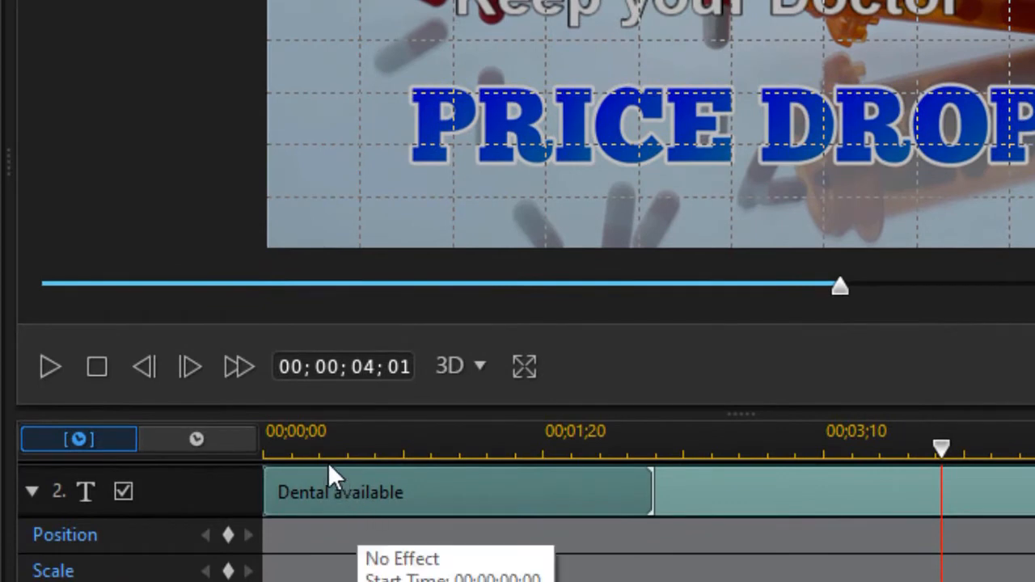
Add a position keyframe for the "Dental available" text at 00;00;01;00
{"action": "mouse_move", "coordinate": [316, 440]}
{"action": "left_mouse_down"}
{"action": "mouse_move", "coordinate": [351, 438]}
{"action": "mouse_move", "coordinate": [335, 439]}
{"action": "left_mouse_up"}
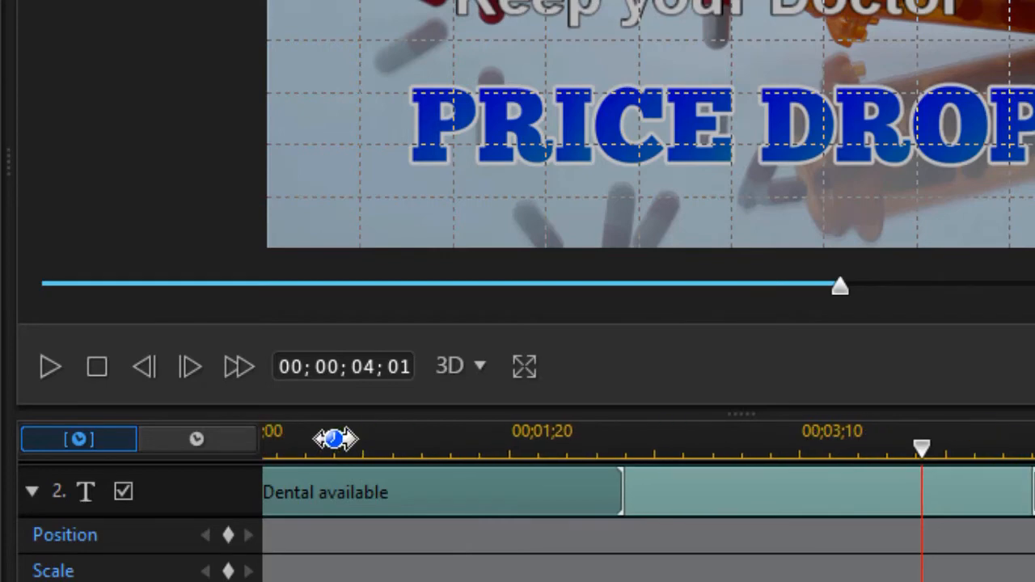
{"action": "left_click", "coordinate": [356, 437]}
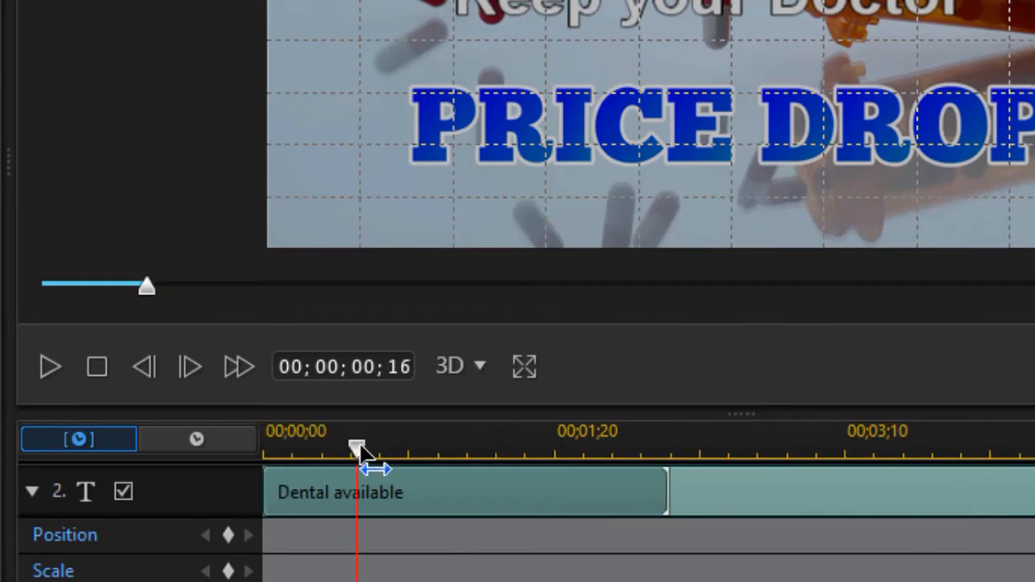
{"action": "left_click_drag", "start_coordinate": [358, 445], "coordinate": [444, 461]}
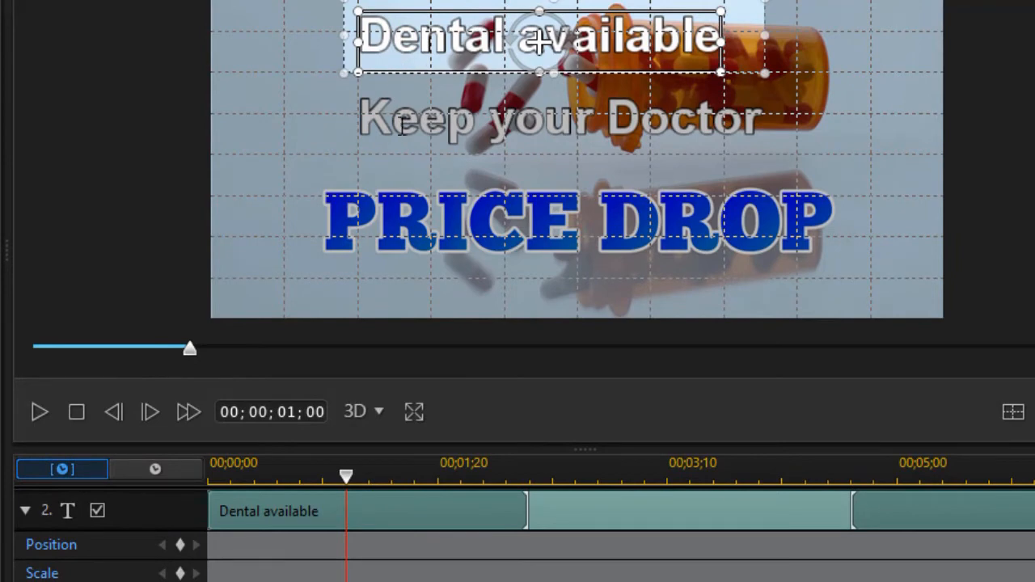
{"action": "left_click", "coordinate": [180, 550]}
At 00;00;00;00, move the "Dental available" text straight down to just below its reveal mask, keeping it left-aligned with "Keep your Doctor"
{"action": "left_click_drag", "start_coordinate": [347, 477], "coordinate": [203, 527]}
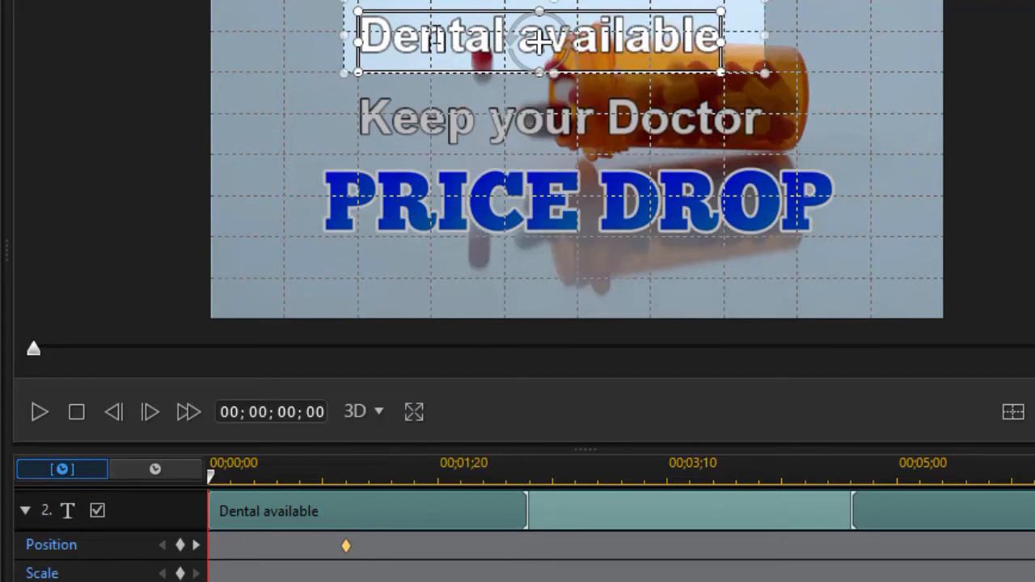
{"action": "left_click_drag", "start_coordinate": [436, 4], "coordinate": [440, 5]}
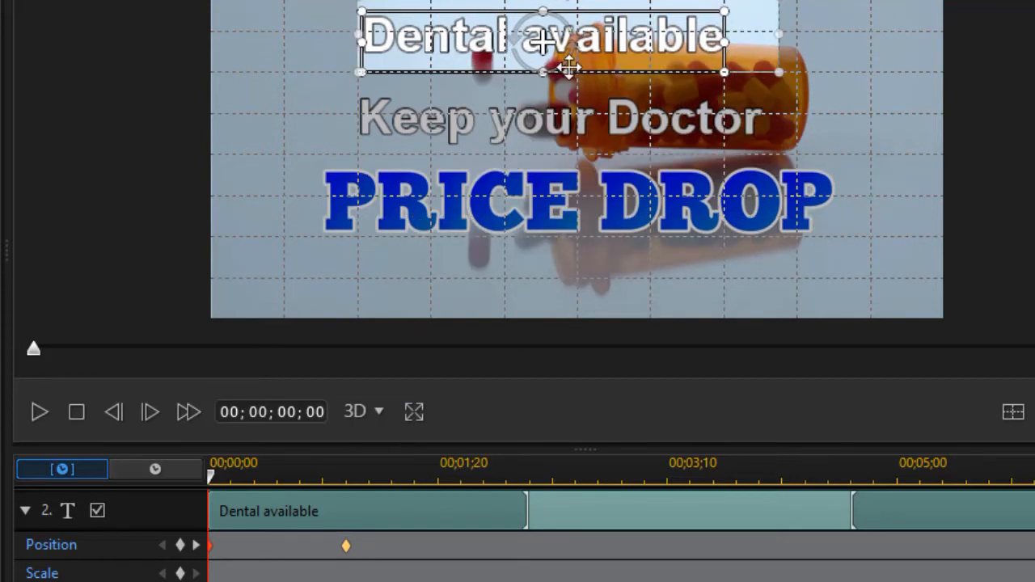
{"action": "left_click", "coordinate": [624, 22]}
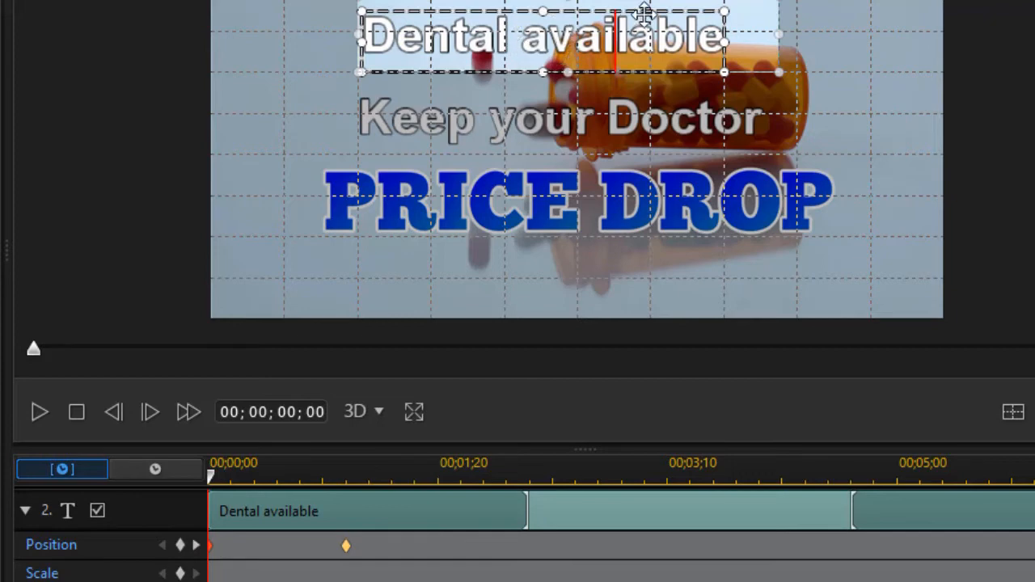
{"action": "left_click_drag", "start_coordinate": [631, 11], "coordinate": [611, 75]}
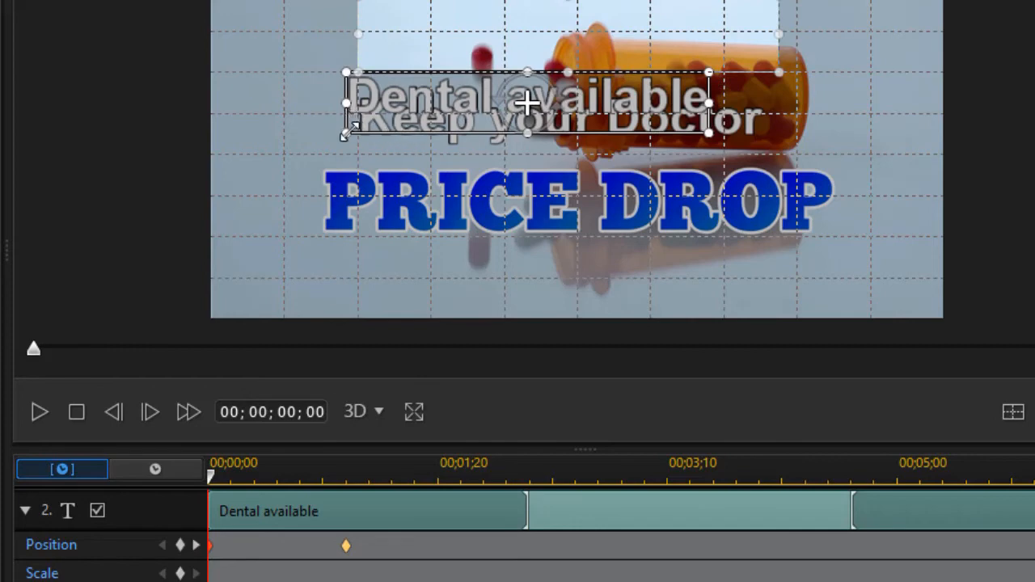
{"action": "left_click_drag", "start_coordinate": [356, 129], "coordinate": [389, 129]}
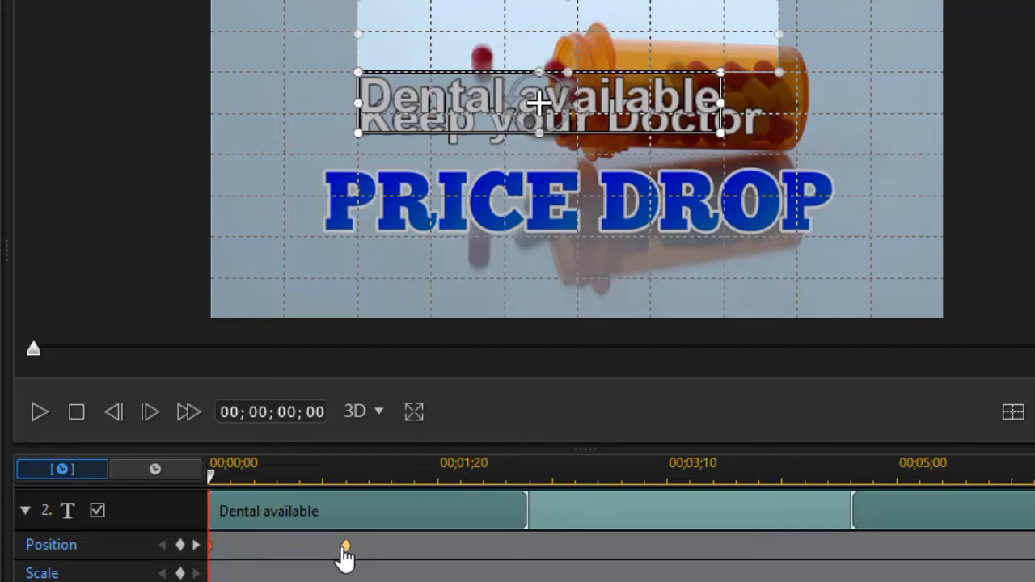
Preview the reveal animation of the "Dental available" text
{"action": "left_click", "coordinate": [38, 412]}
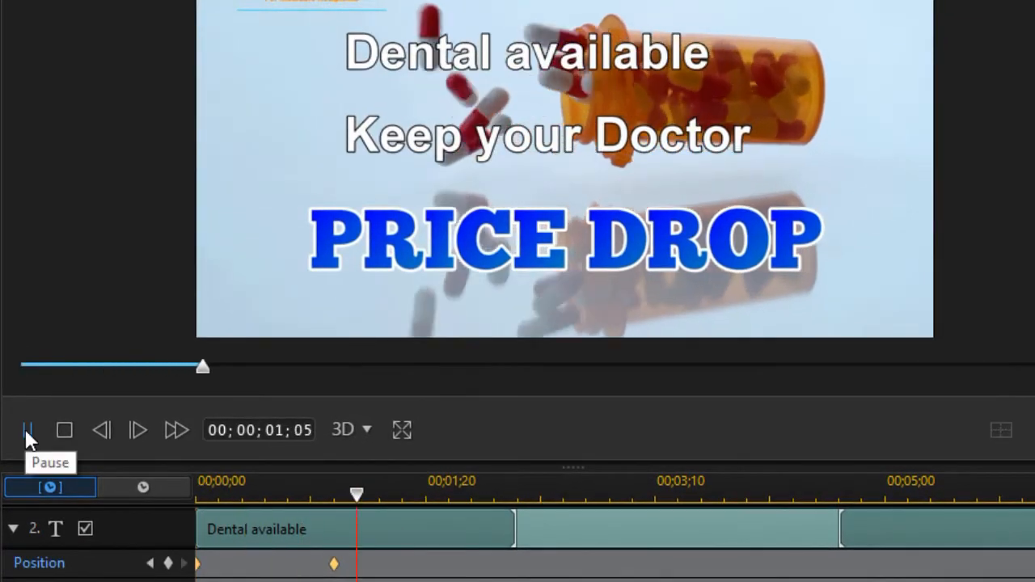
{"action": "left_click", "coordinate": [25, 431]}
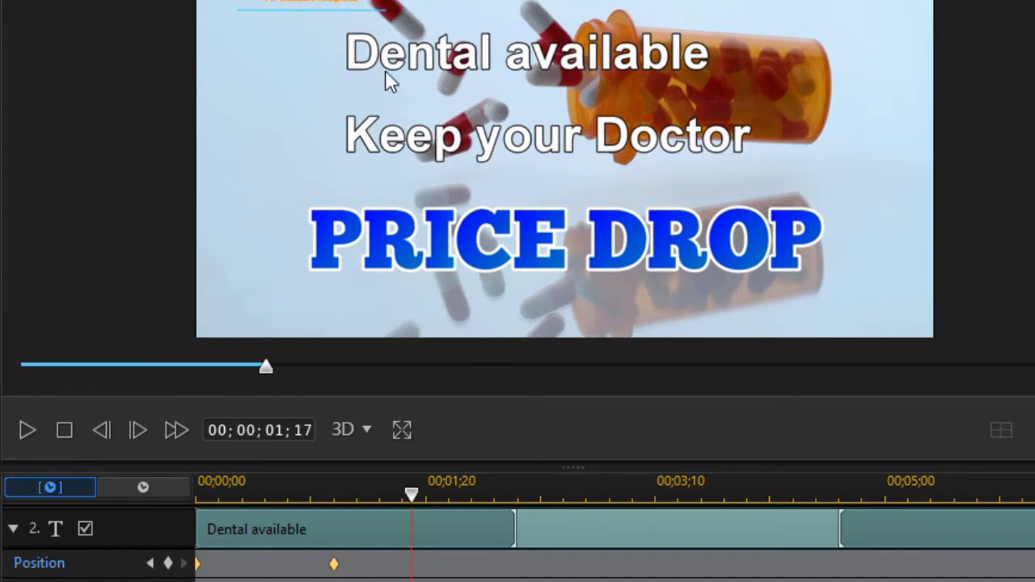
{"action": "left_click", "coordinate": [334, 563]}
Select the "Keep your Doctor" text track and shift its start to 00;00;01;17
{"action": "scroll", "coordinate": [17, 530], "scroll_direction": "up", "scroll_amount": 3}
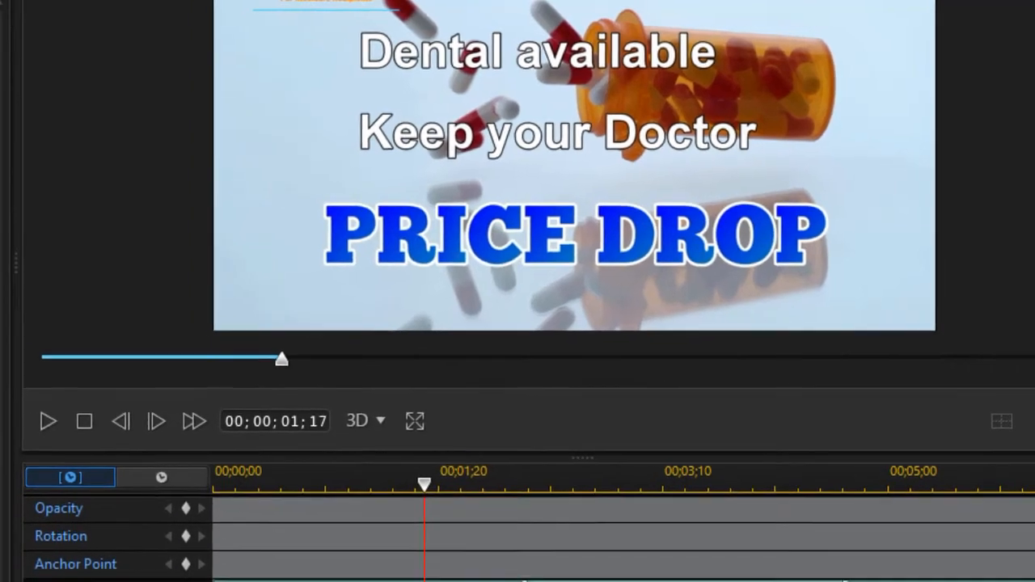
{"action": "scroll", "coordinate": [357, 510], "scroll_direction": "up", "scroll_amount": 3}
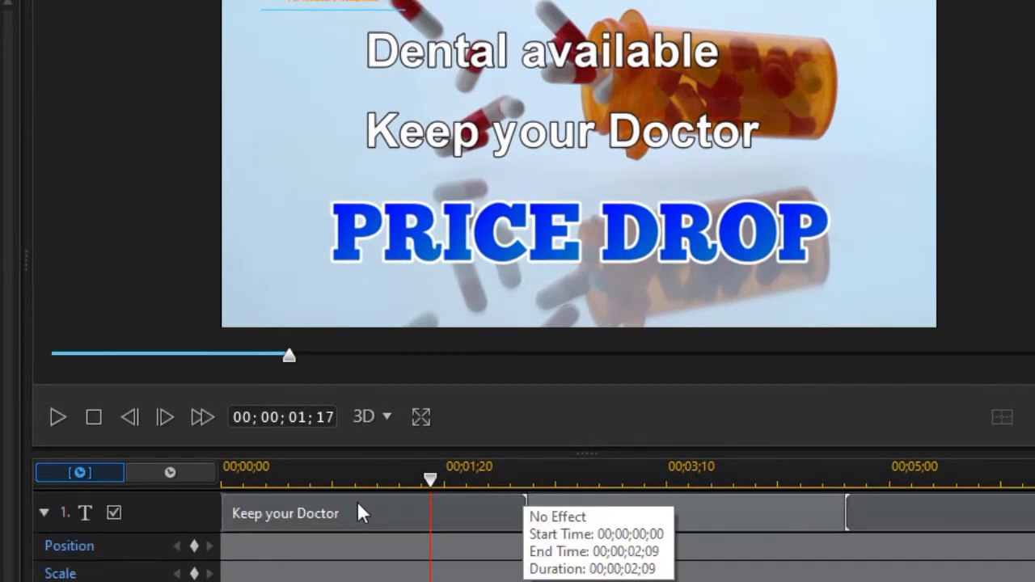
{"action": "left_click", "coordinate": [353, 513]}
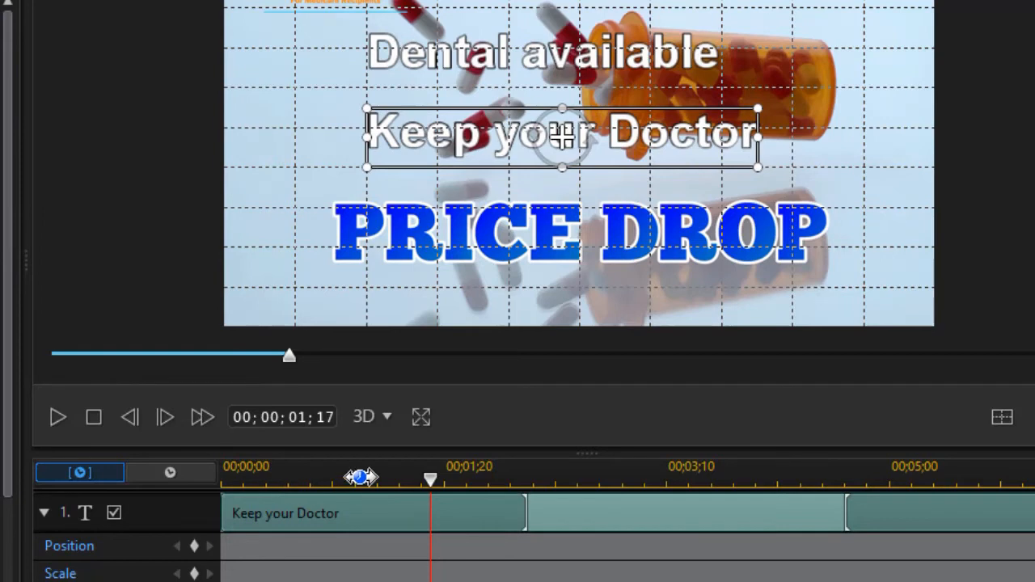
{"action": "left_click_drag", "start_coordinate": [430, 480], "coordinate": [404, 481]}
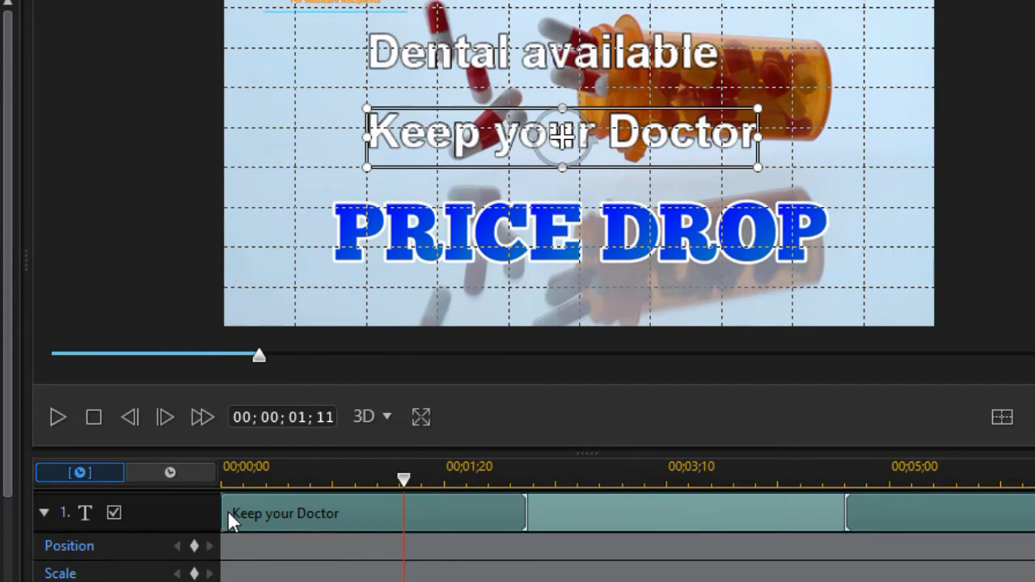
{"action": "left_click_drag", "start_coordinate": [227, 514], "coordinate": [427, 517]}
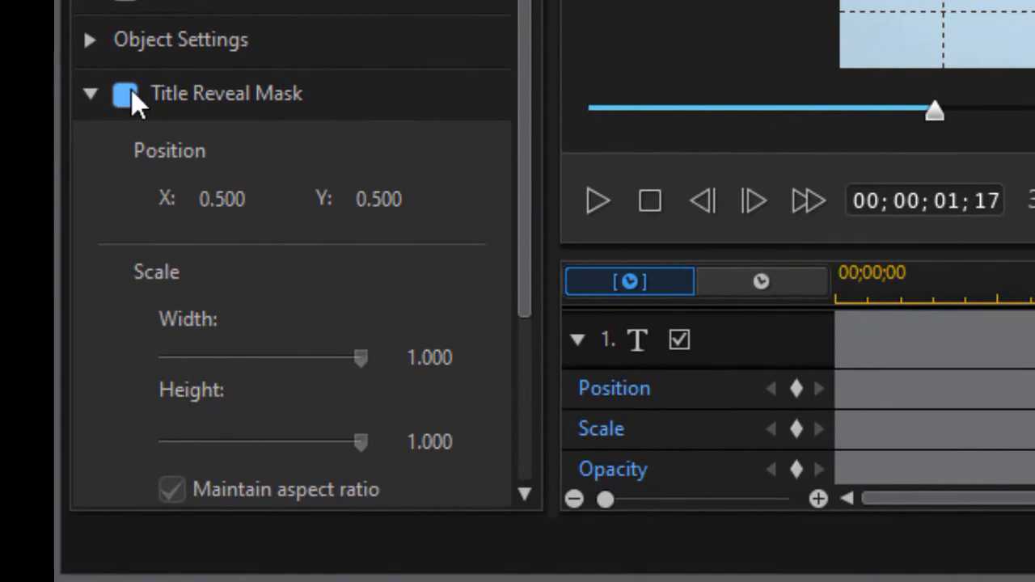
Enable the title reveal mask for "Keep your Doctor" and shrink it to a rectangle around that line only
{"action": "left_click", "coordinate": [125, 94]}
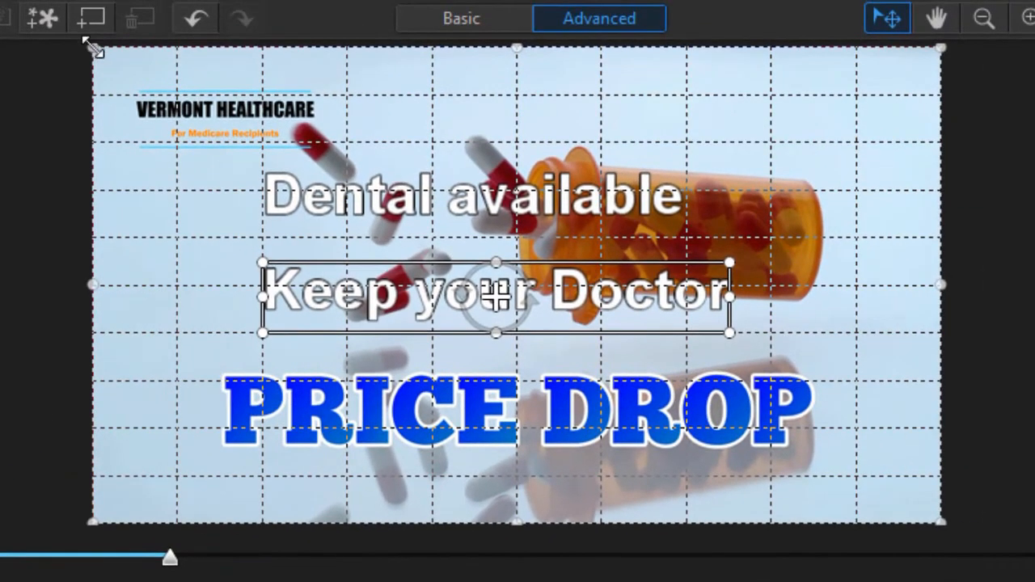
{"action": "left_click_drag", "start_coordinate": [91, 47], "coordinate": [251, 237]}
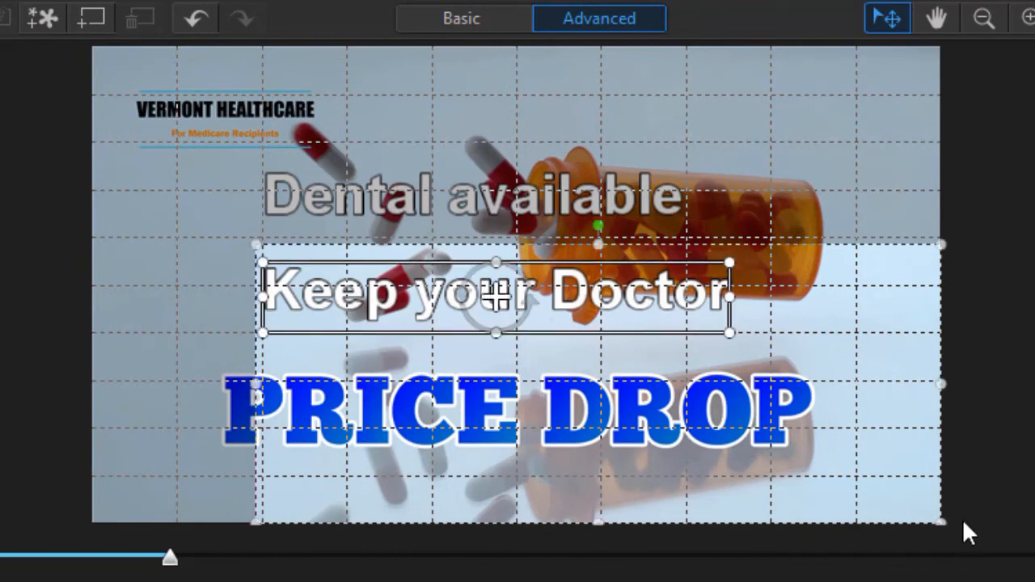
{"action": "left_click_drag", "start_coordinate": [938, 520], "coordinate": [812, 340]}
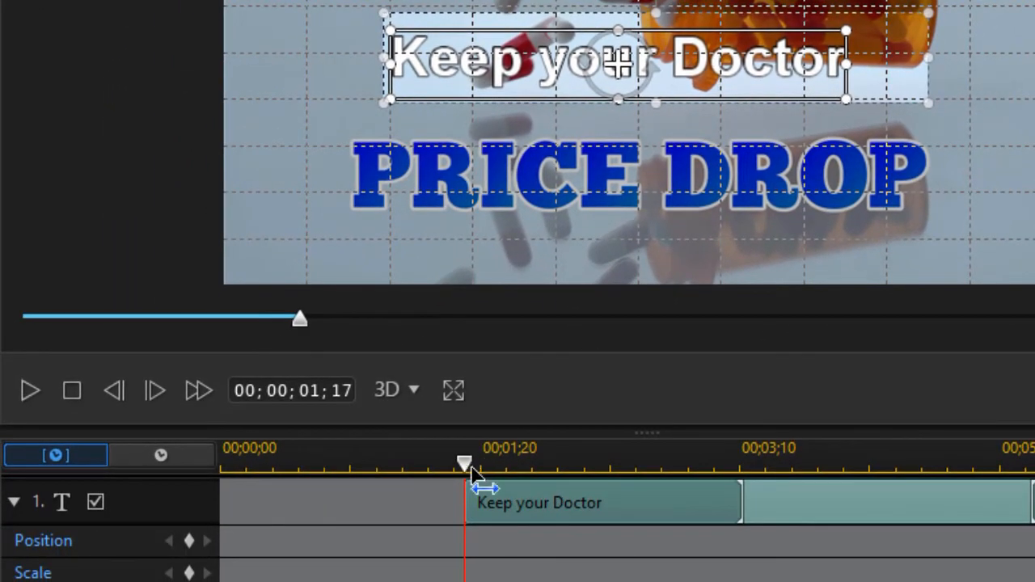
Add a position keyframe for the "Keep your Doctor" text at 00;00;02;15
{"action": "left_click_drag", "start_coordinate": [469, 477], "coordinate": [608, 453]}
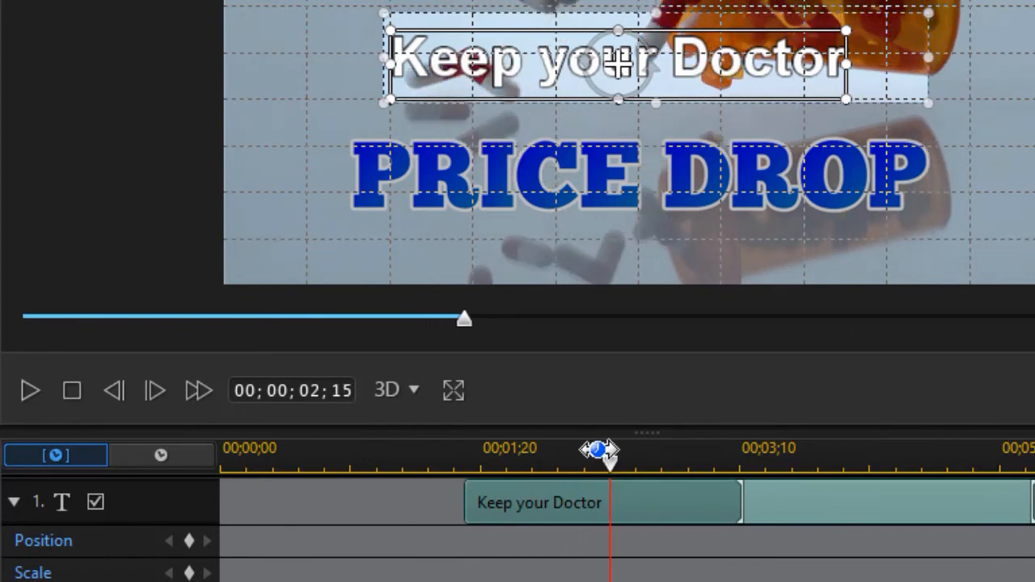
{"action": "left_click", "coordinate": [191, 541]}
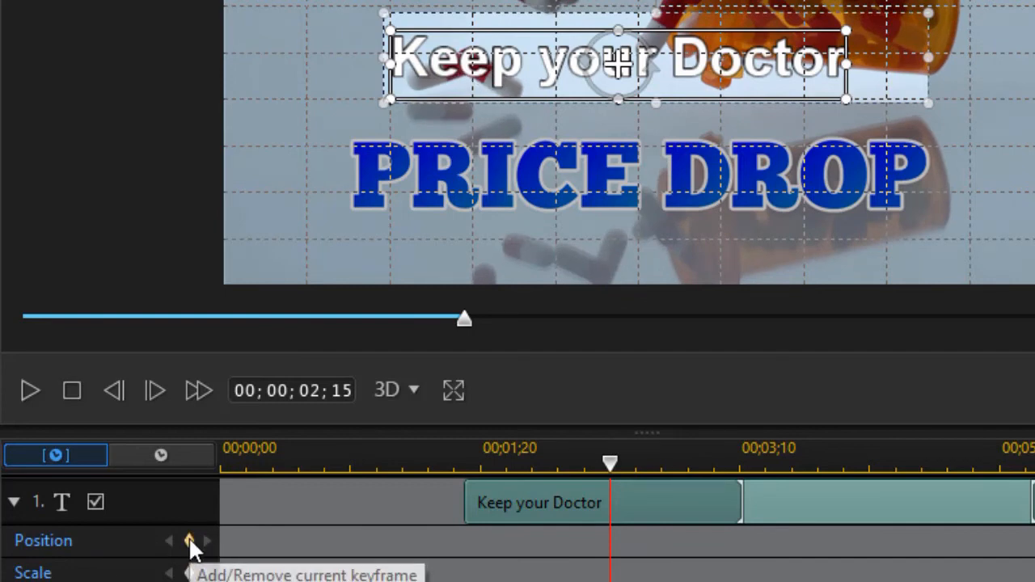
{"action": "left_click", "coordinate": [191, 541]}
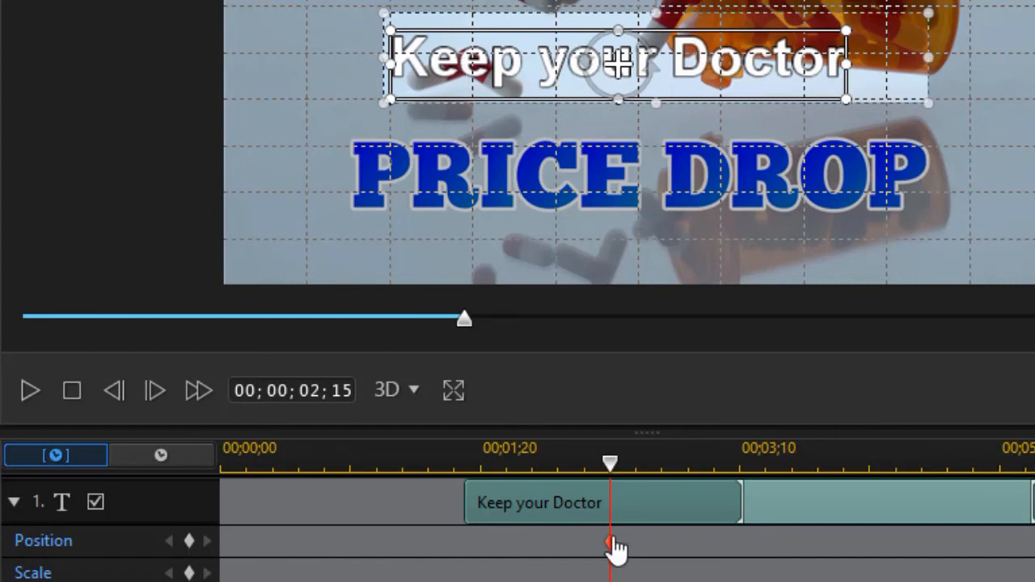
At the start of the "Keep your Doctor" track, 00;00;01;17, move the text down to just below its reveal mask
{"action": "left_click_drag", "start_coordinate": [620, 475], "coordinate": [459, 487]}
{"action": "left_click_drag", "start_coordinate": [471, 494], "coordinate": [466, 492]}
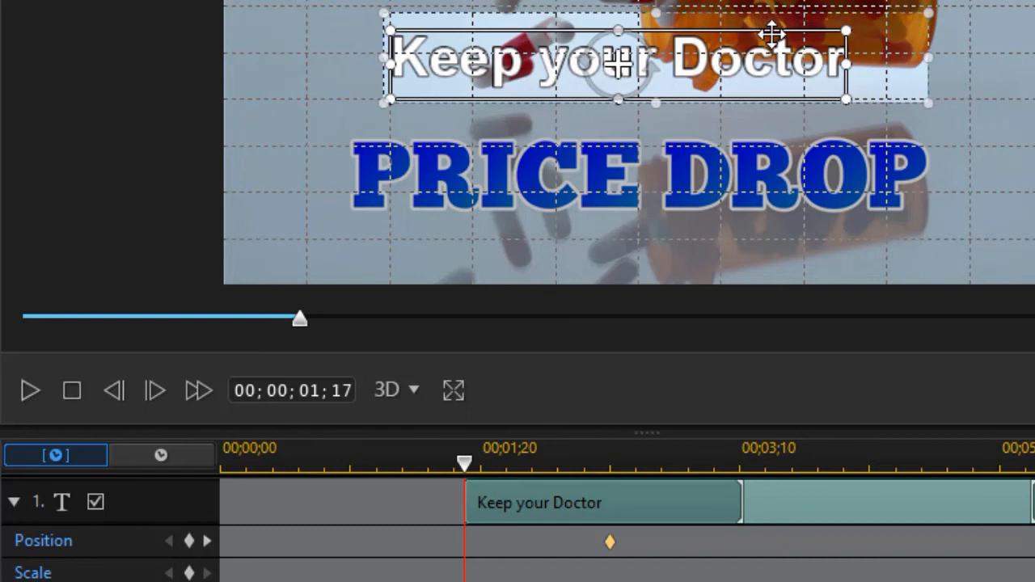
{"action": "left_click_drag", "start_coordinate": [773, 31], "coordinate": [751, 114]}
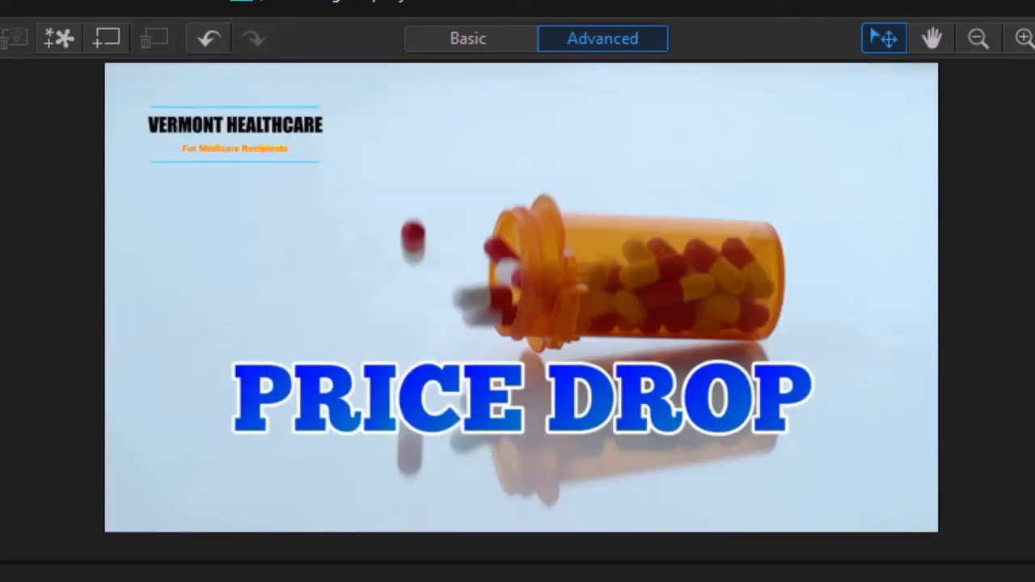
Preview the title's two reveal animations and save the edited title back to the project timeline
{"action": "key", "text": "space"}
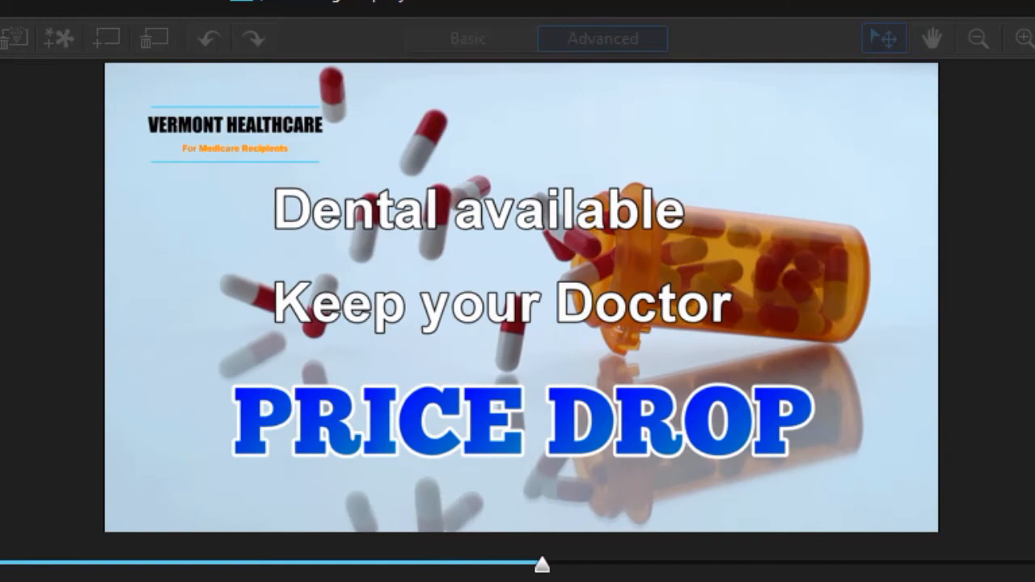
{"action": "key", "text": "space"}
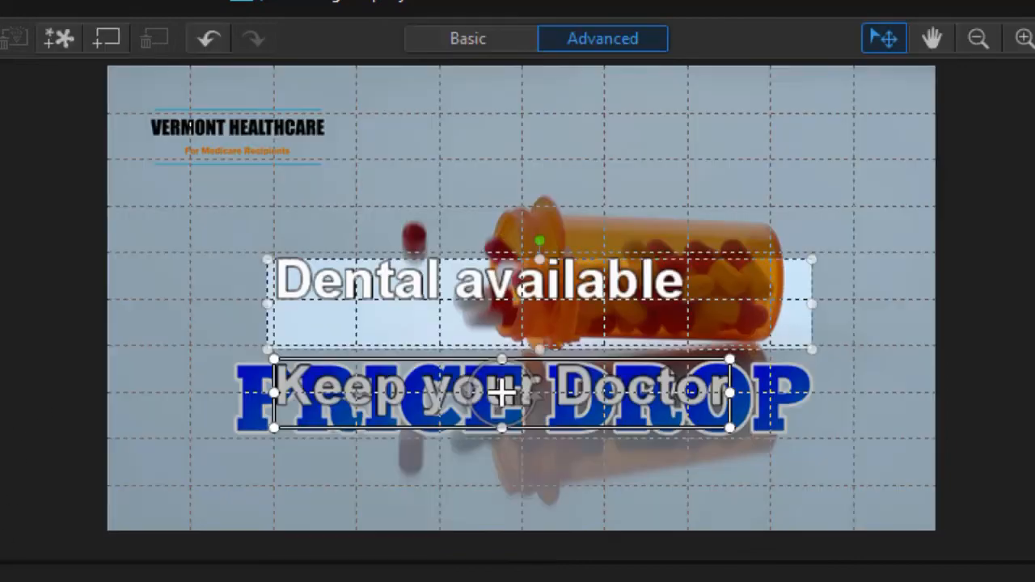
{"action": "left_click", "coordinate": [849, 566]}
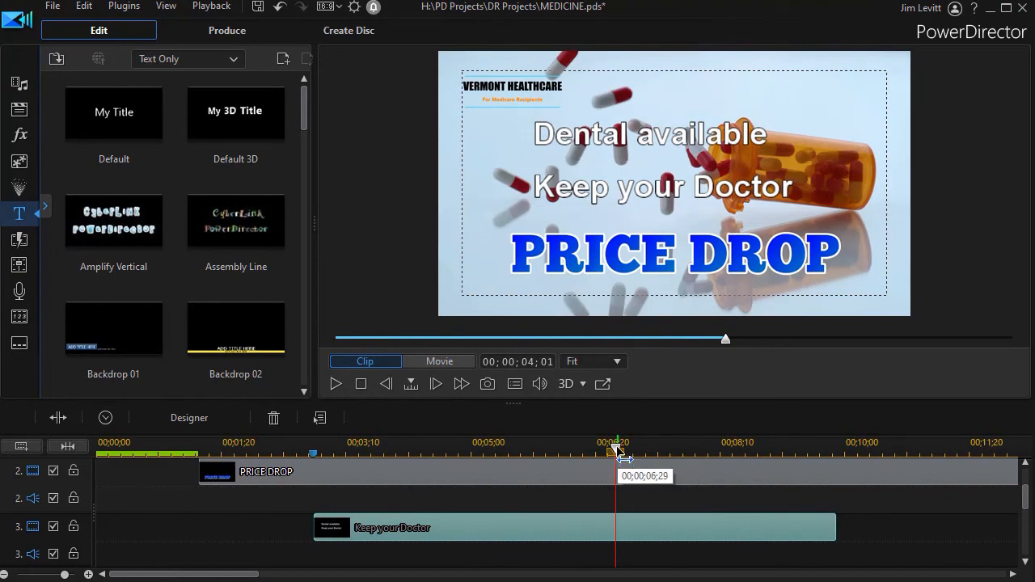
Play the movie from 00;00;00;26 to review the titles in the project
{"action": "left_click_drag", "start_coordinate": [616, 450], "coordinate": [416, 465]}
{"action": "left_click_drag", "start_coordinate": [113, 450], "coordinate": [162, 449]}
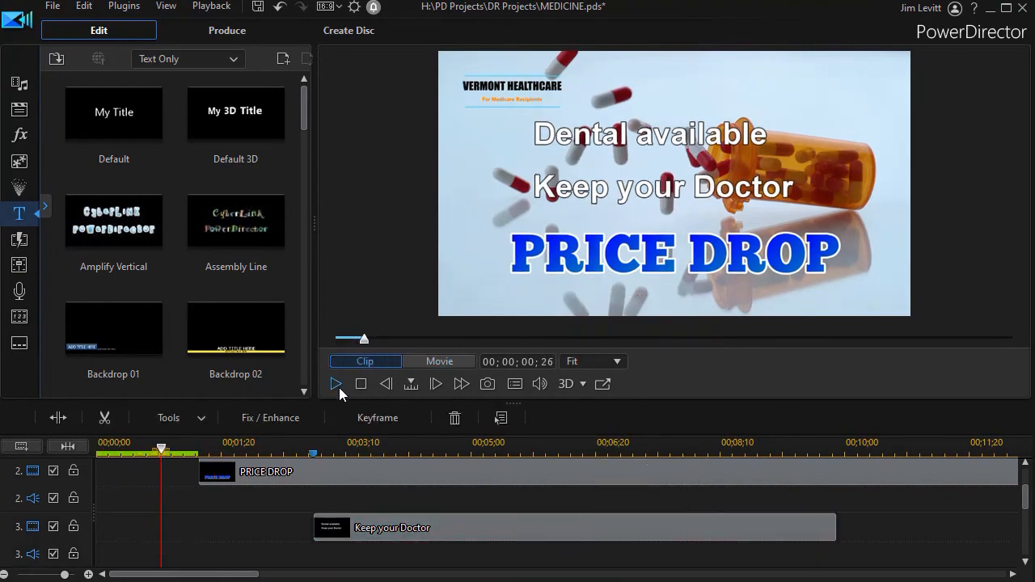
{"action": "left_click", "coordinate": [336, 387]}
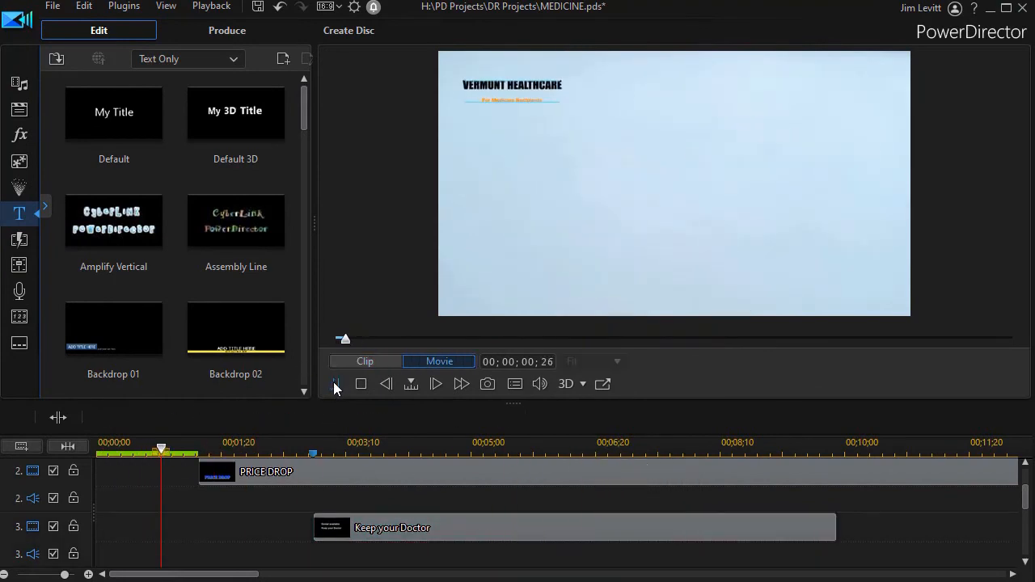